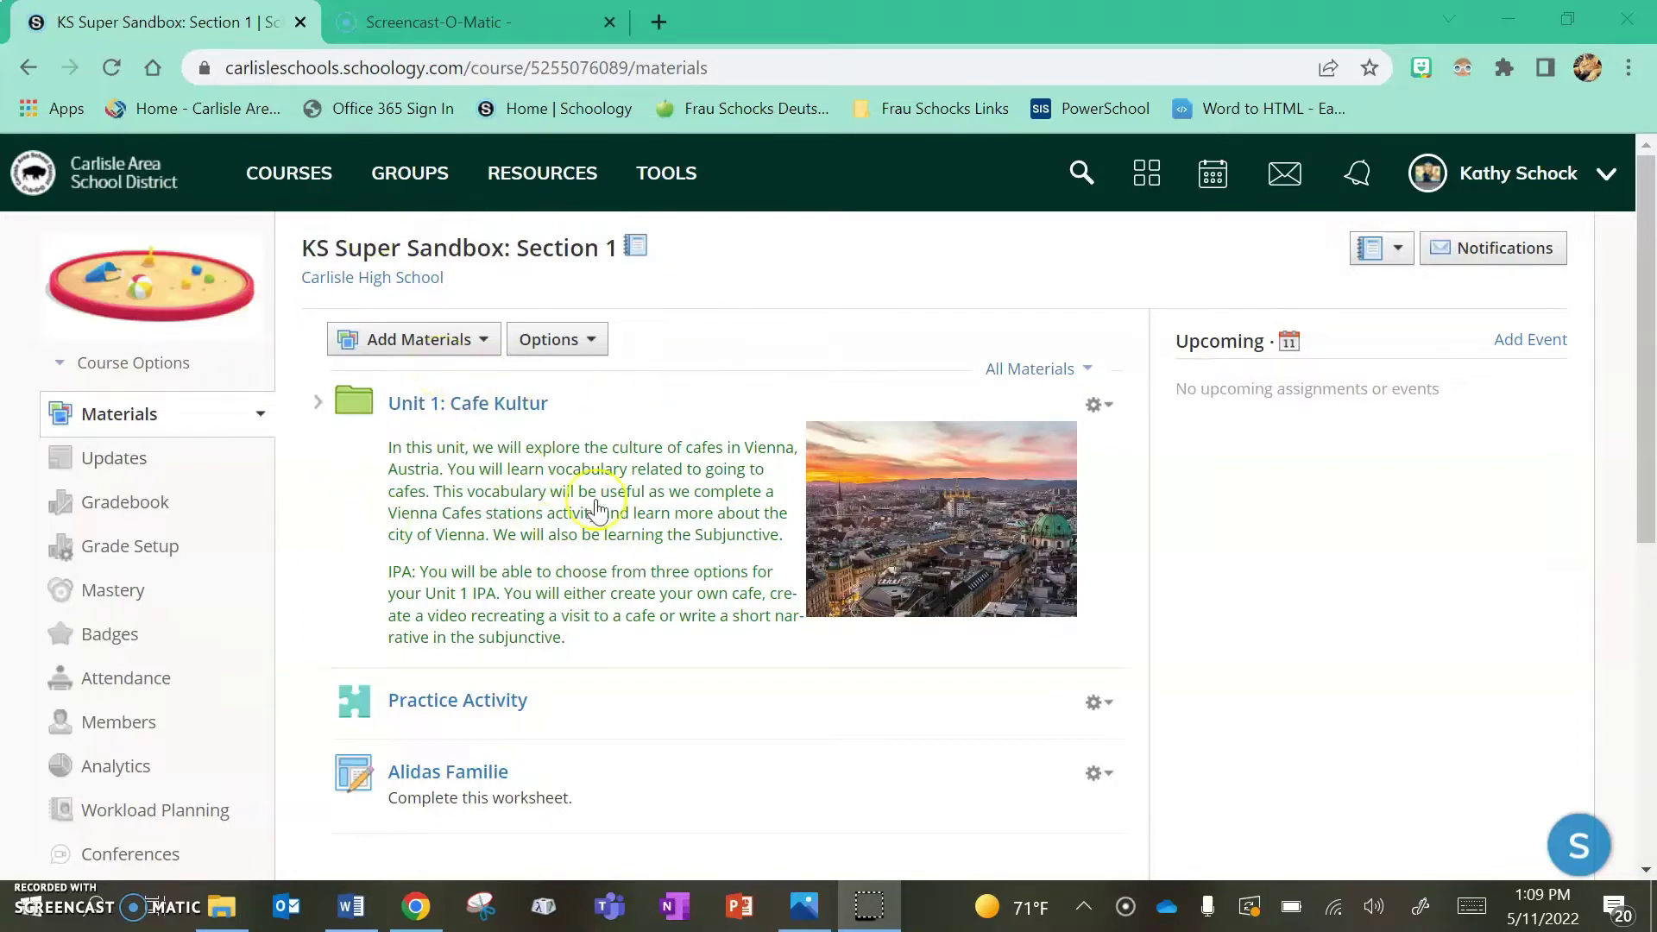
- Add a new assignment to the KS Super Sandbox course through Add Materials
click(466, 345)
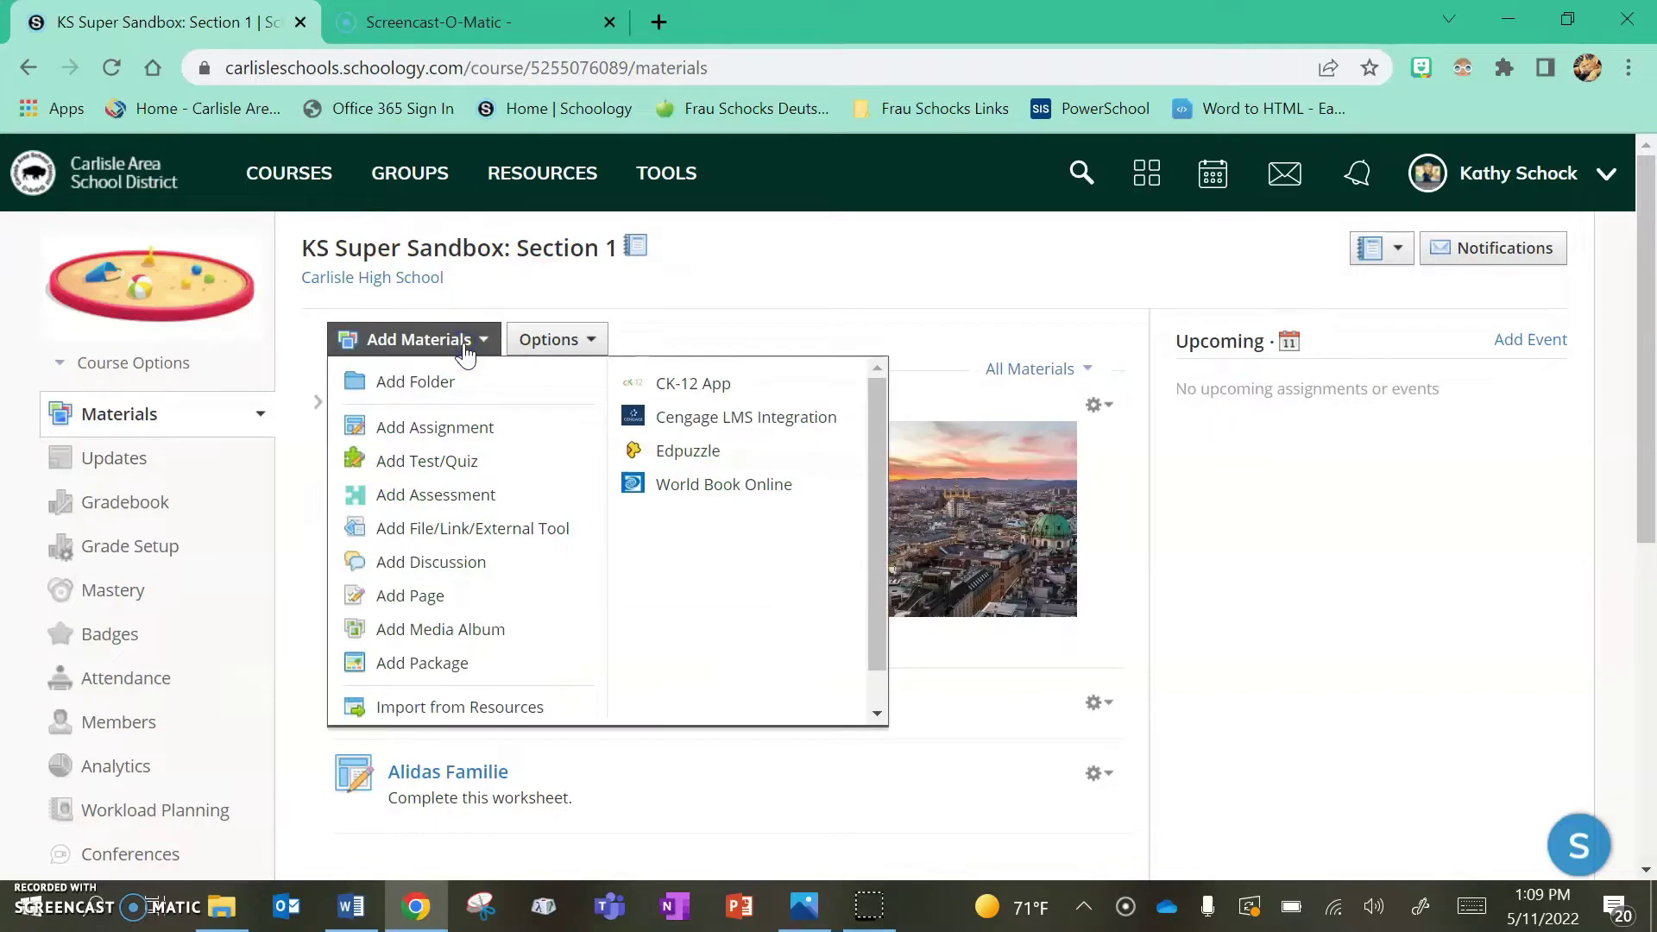
click(451, 438)
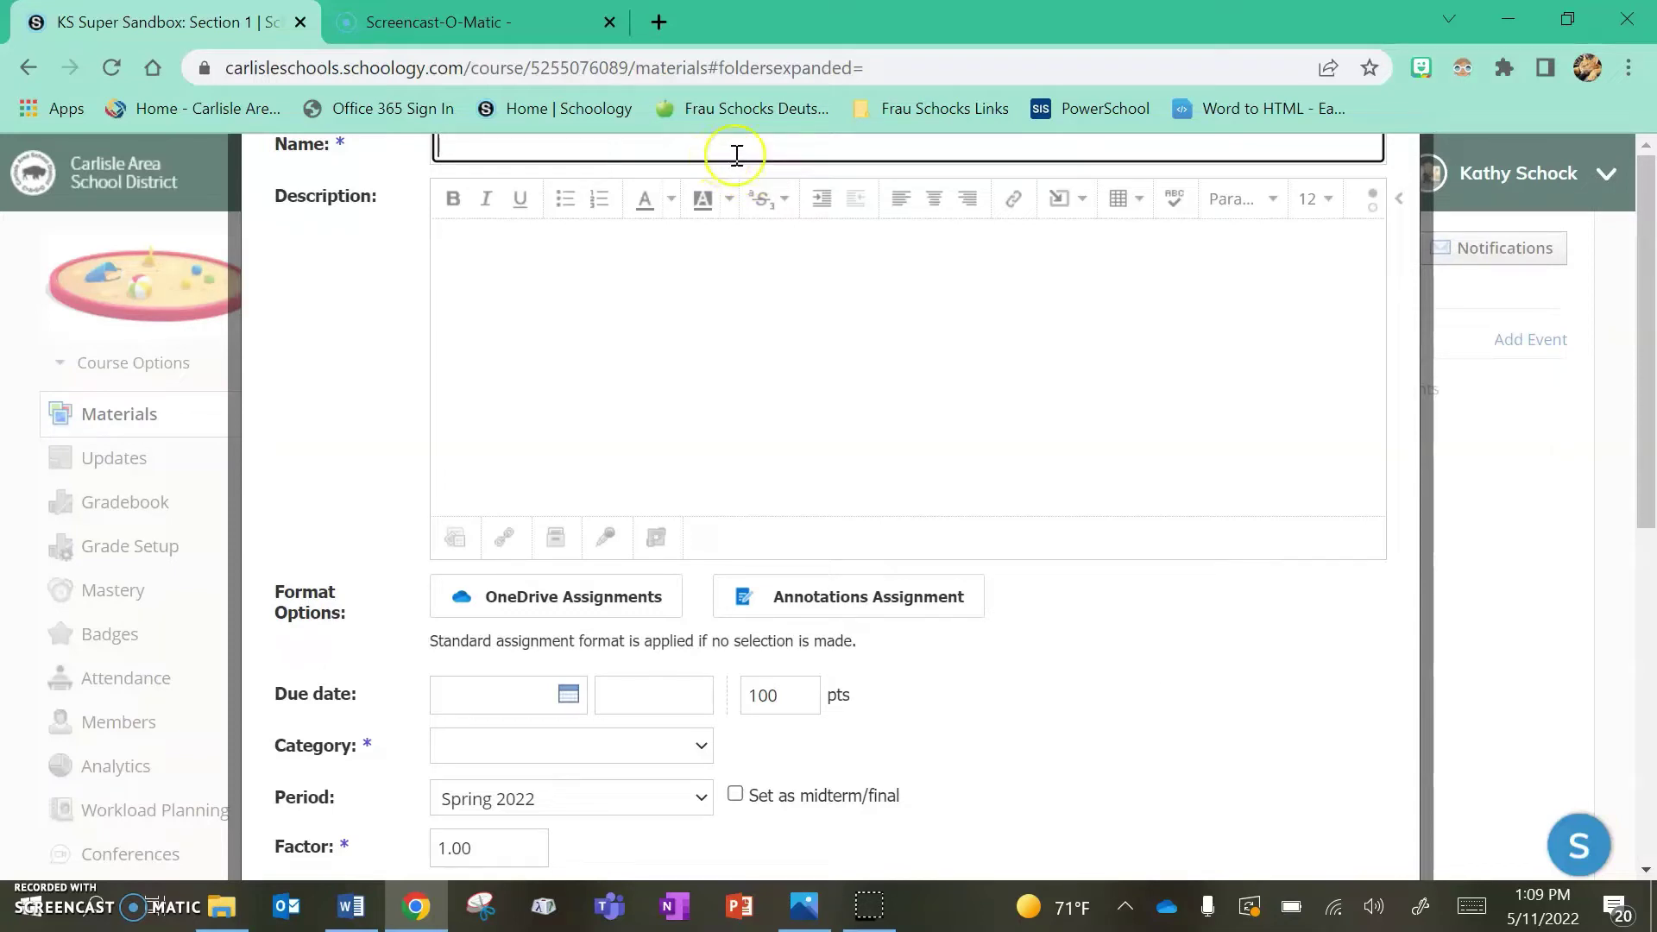
- Name the assignment 'Practice Annotation Assignment' and choose the Annotations Assignment format
click(1196, 149)
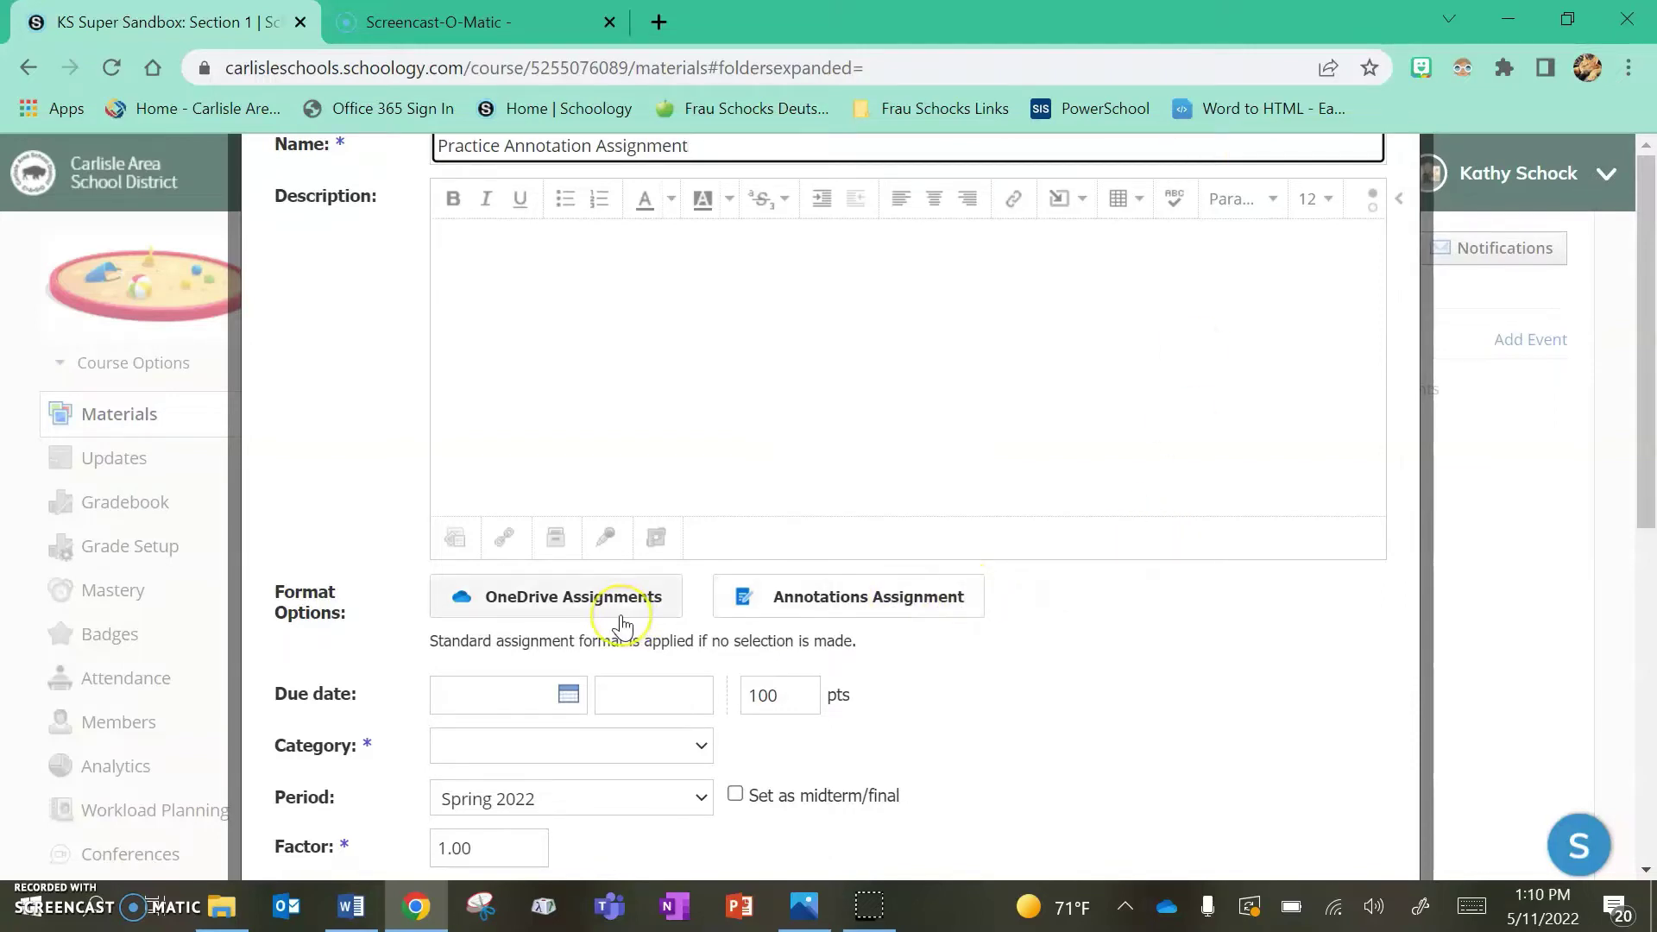
click(811, 616)
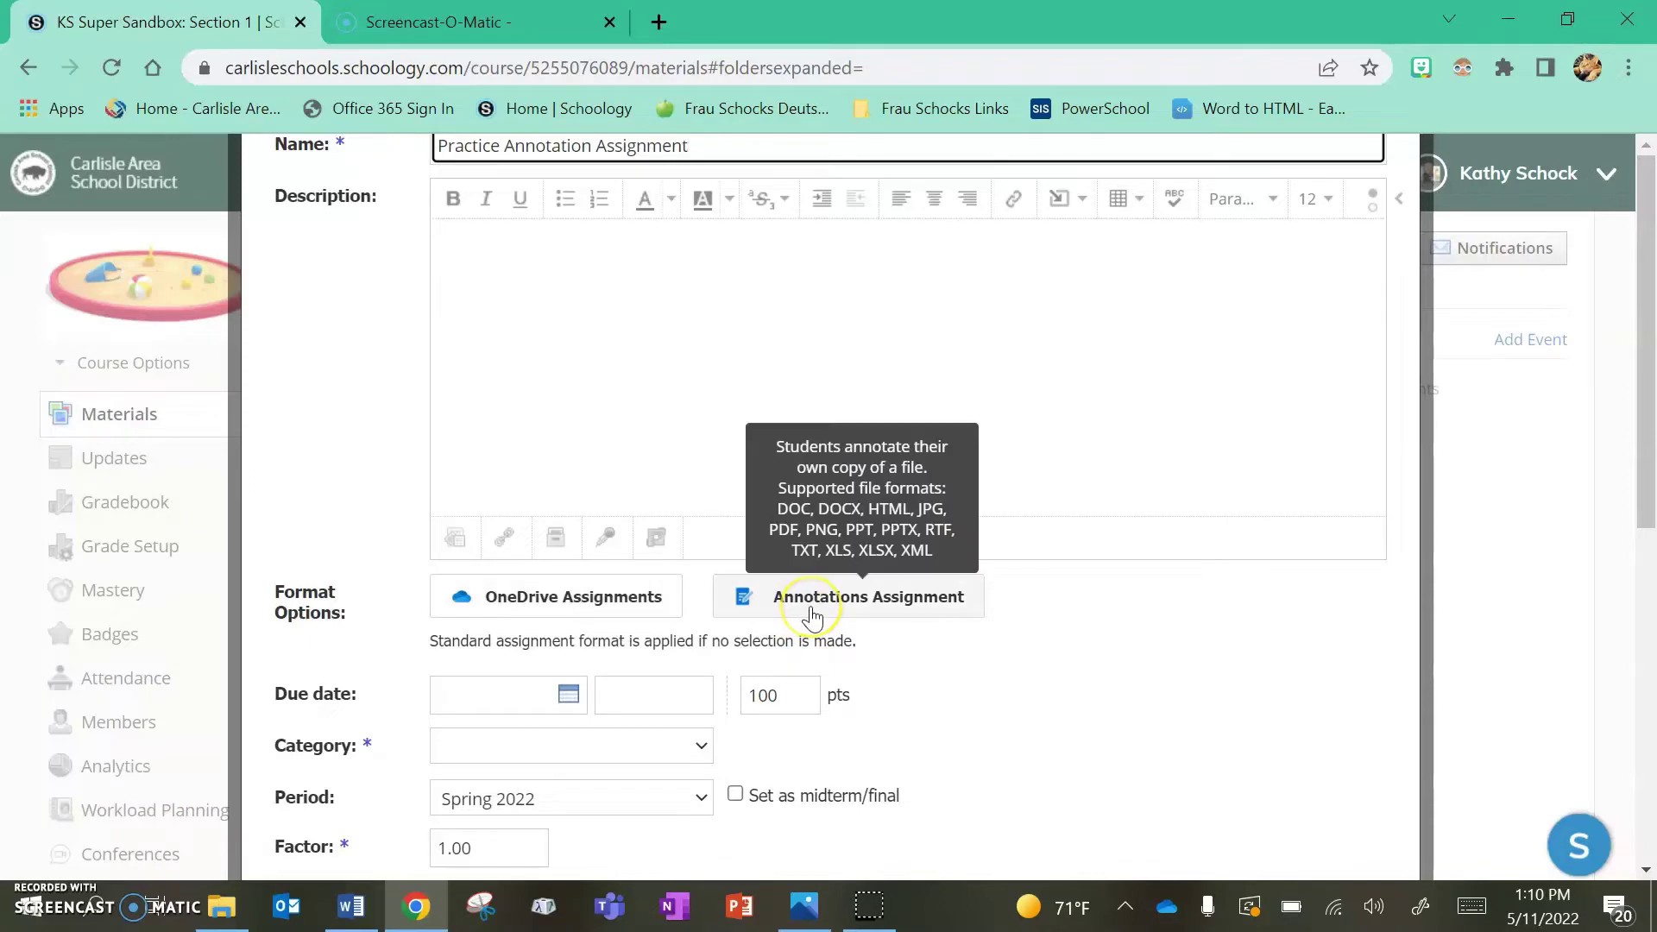
click(811, 610)
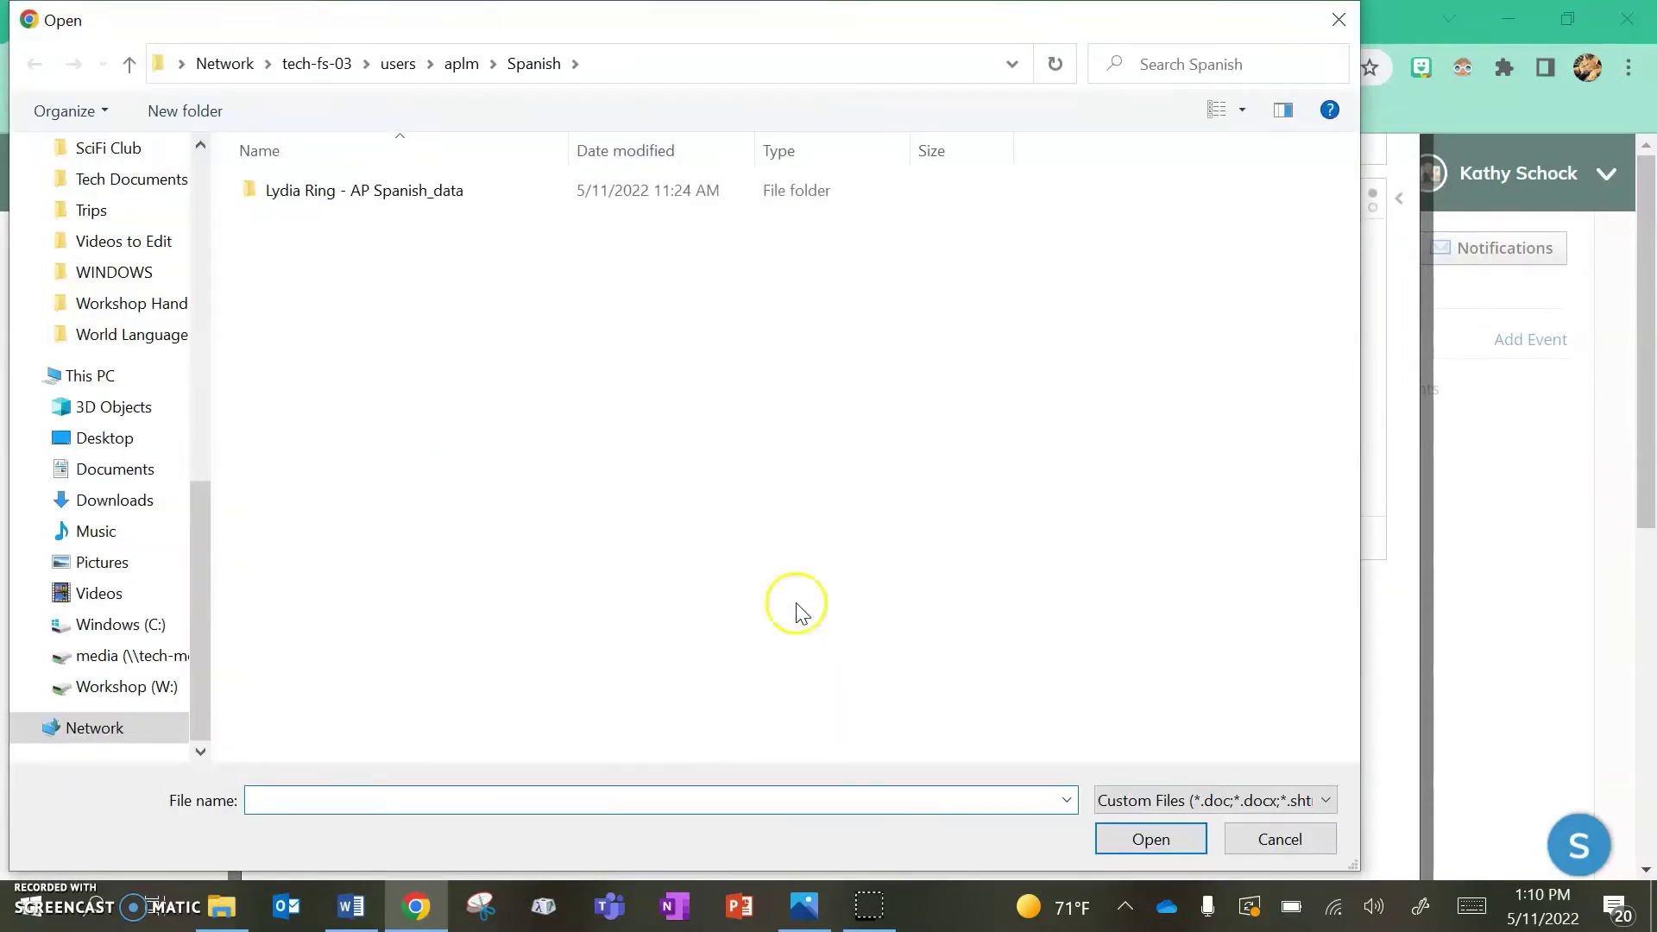
- Attach Wer ist Wer 2.pdf from the Desktop as the assignment's worksheet
click(104, 438)
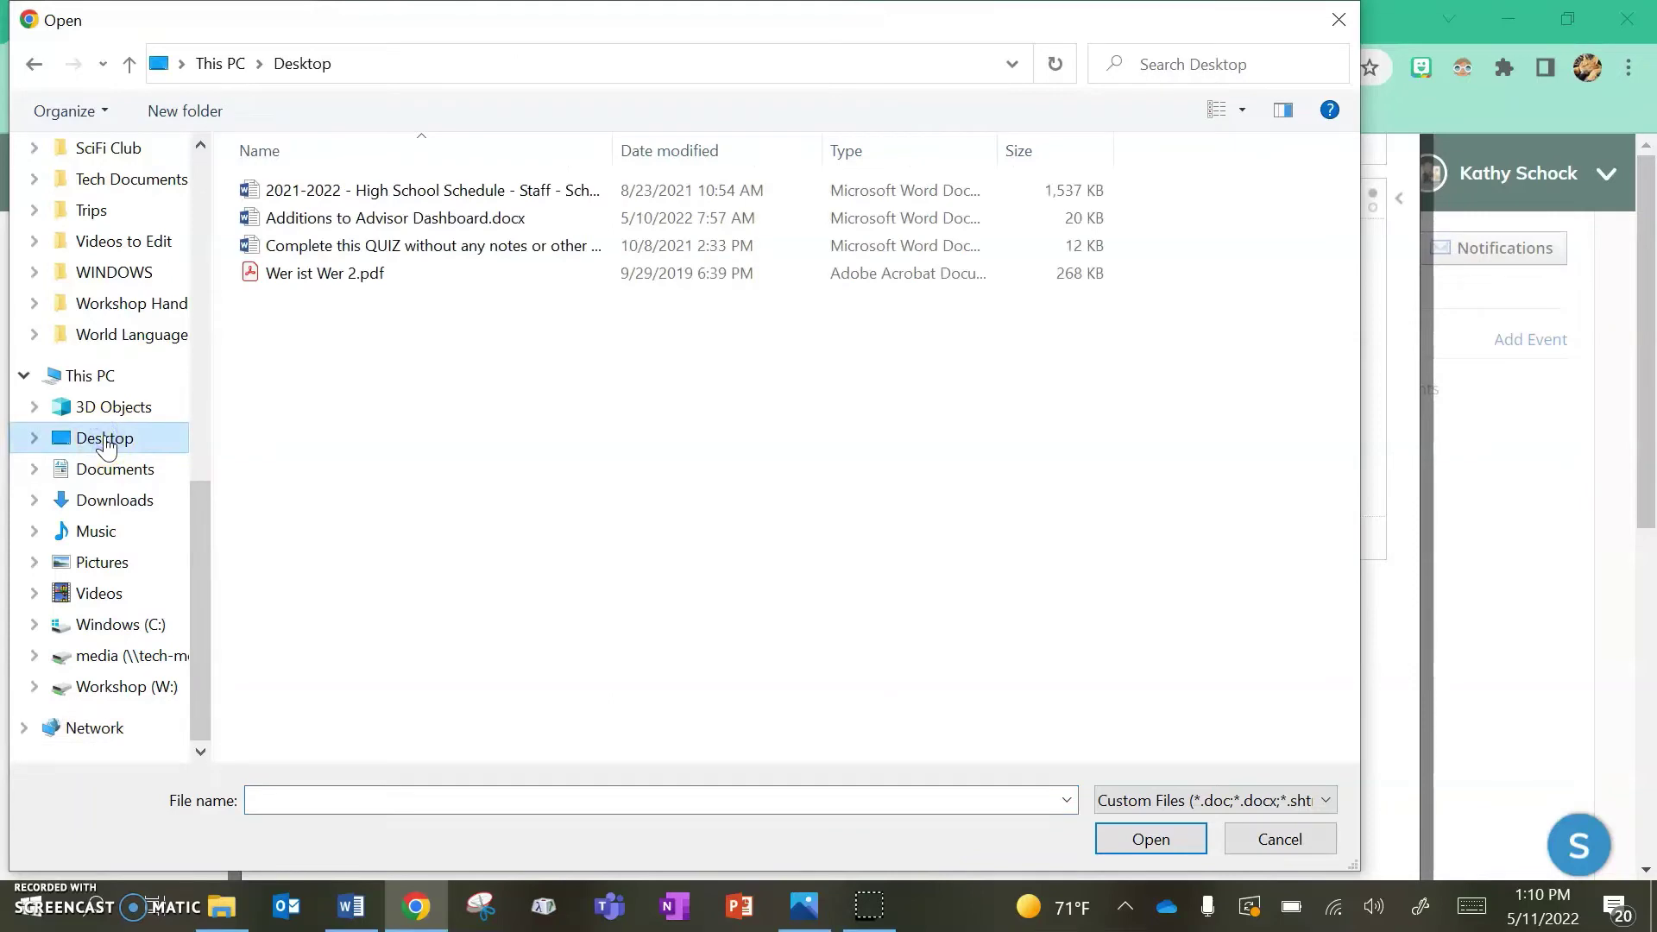
double_click(293, 274)
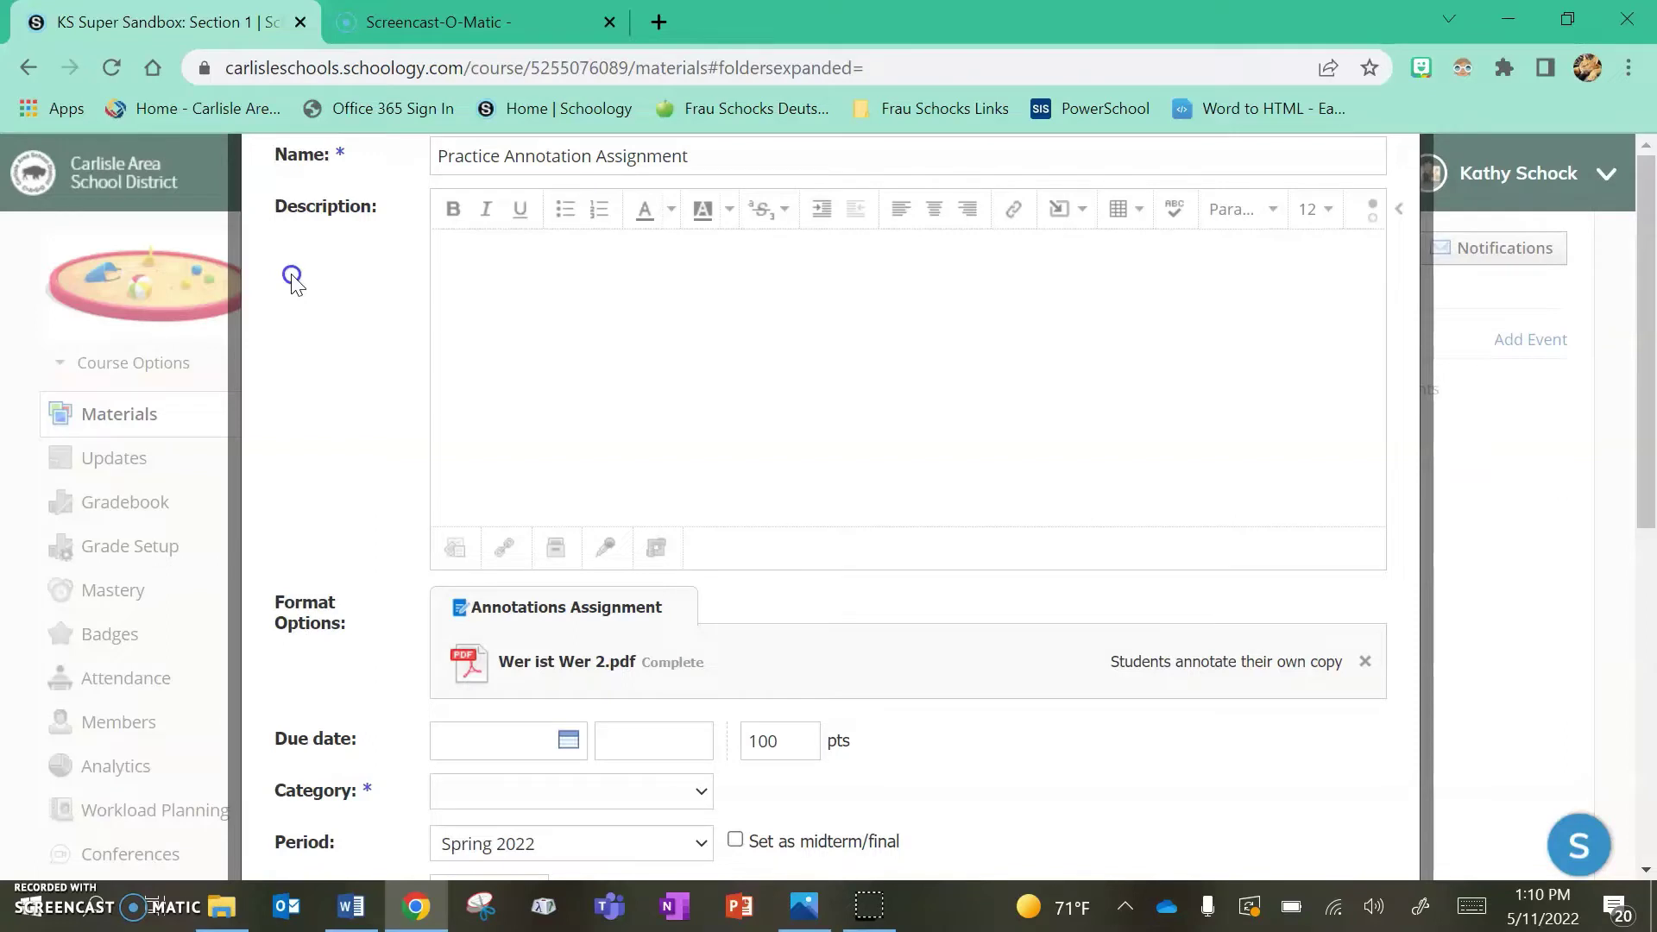
- Create the ungraded 25-point assignment due 5/12/22 at 11:59 PM
scroll(292, 276, down, 3)
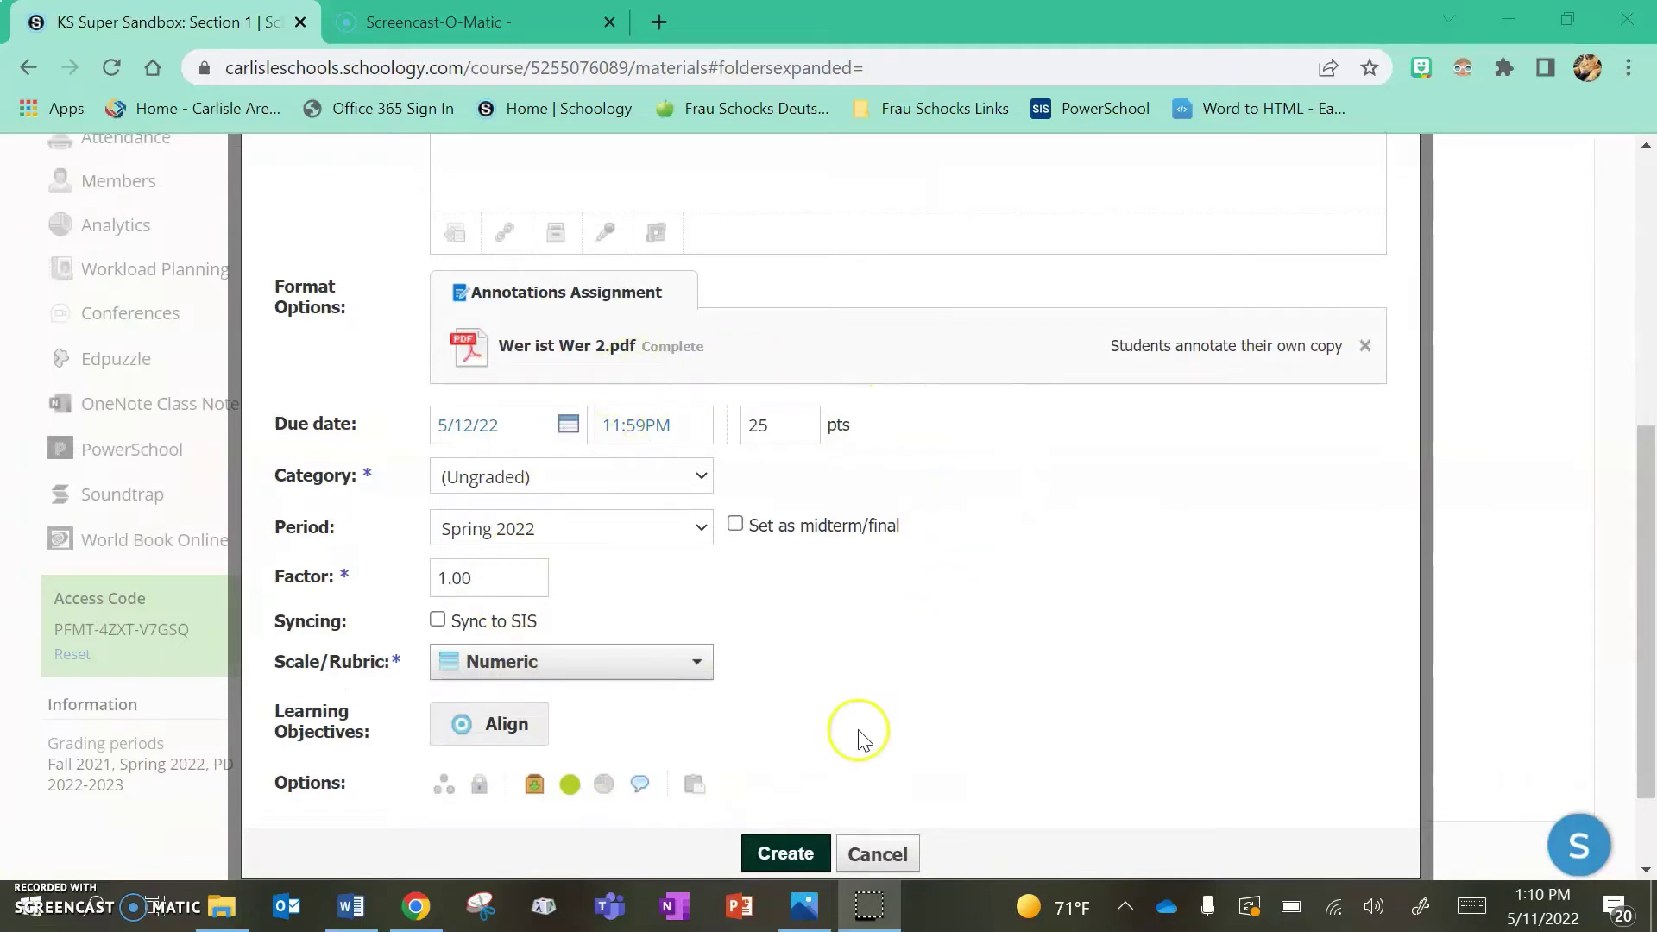
click(803, 853)
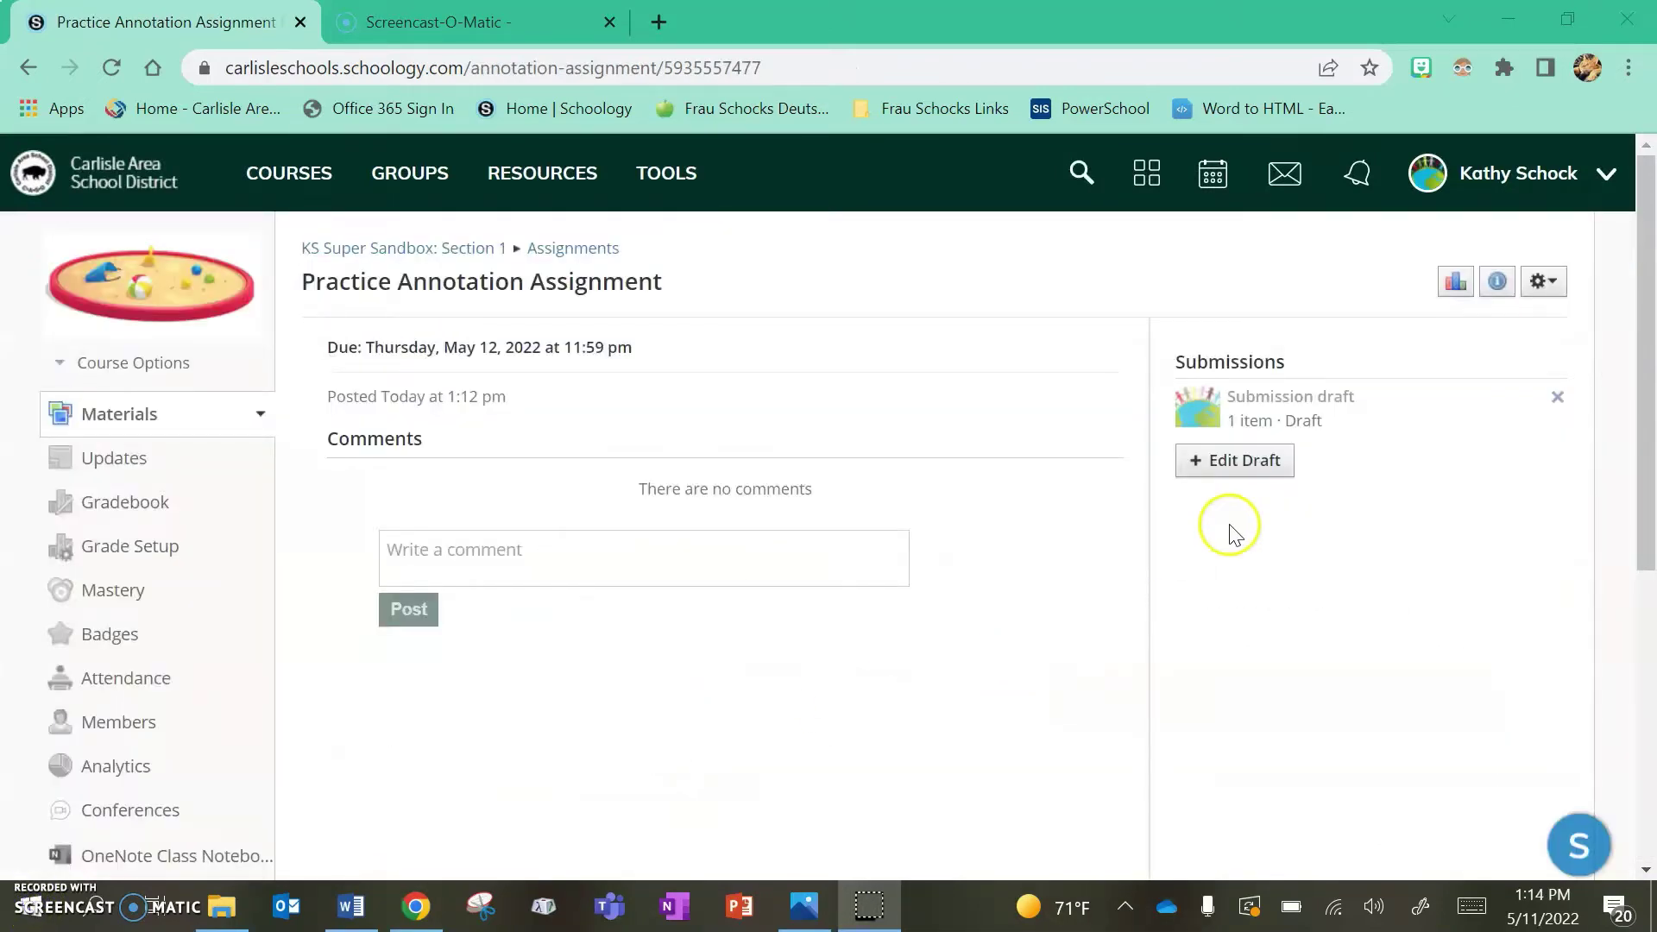
- Open the draft's Wer ist Wer? #2 worksheet full screen and try the Type and Draw modes
click(1236, 467)
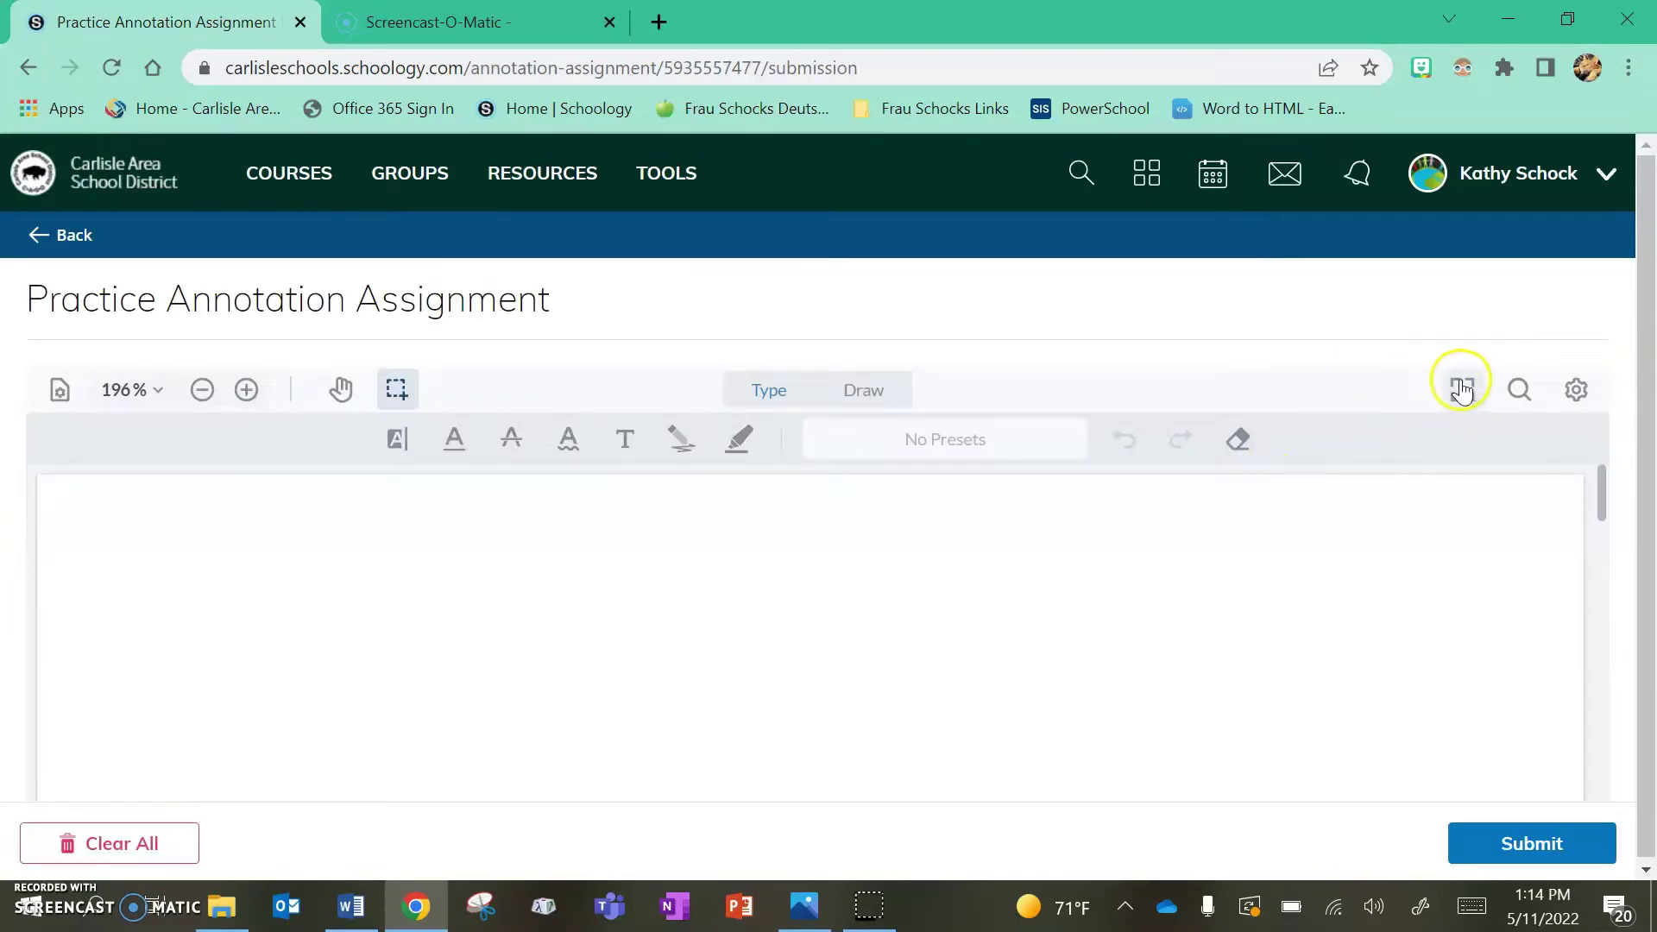
click(1464, 391)
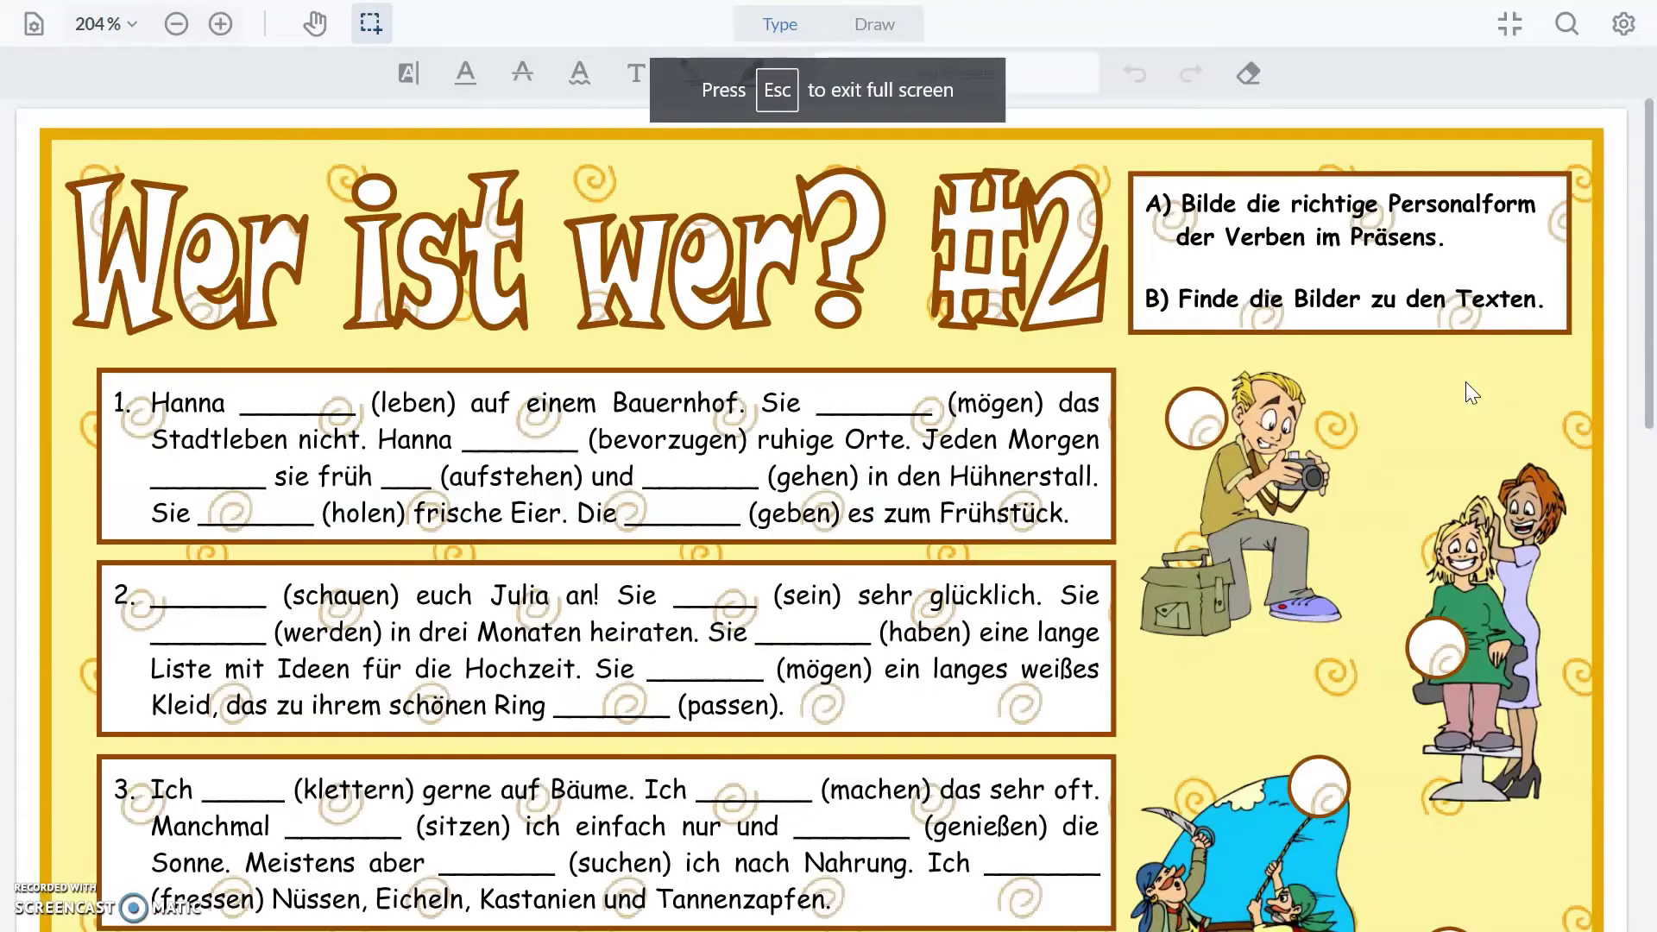
click(478, 456)
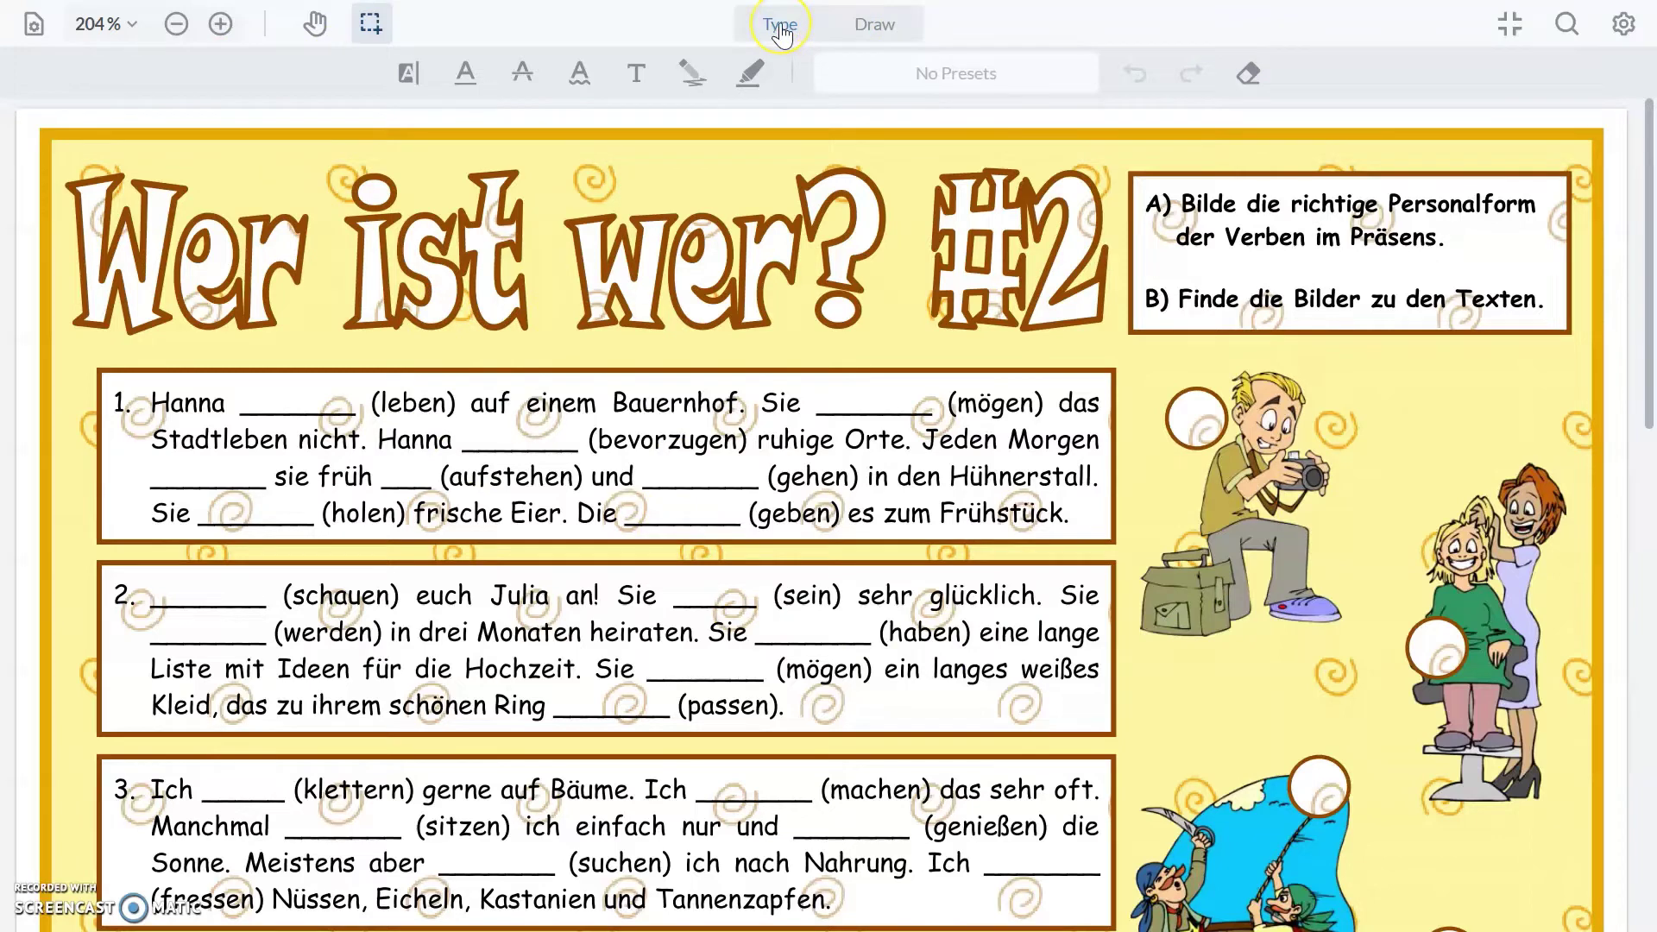
click(881, 30)
click(777, 40)
click(864, 41)
- Highlight Hanna, Sie, Hanna and sie in item 1 with the cyan highlighter
click(399, 83)
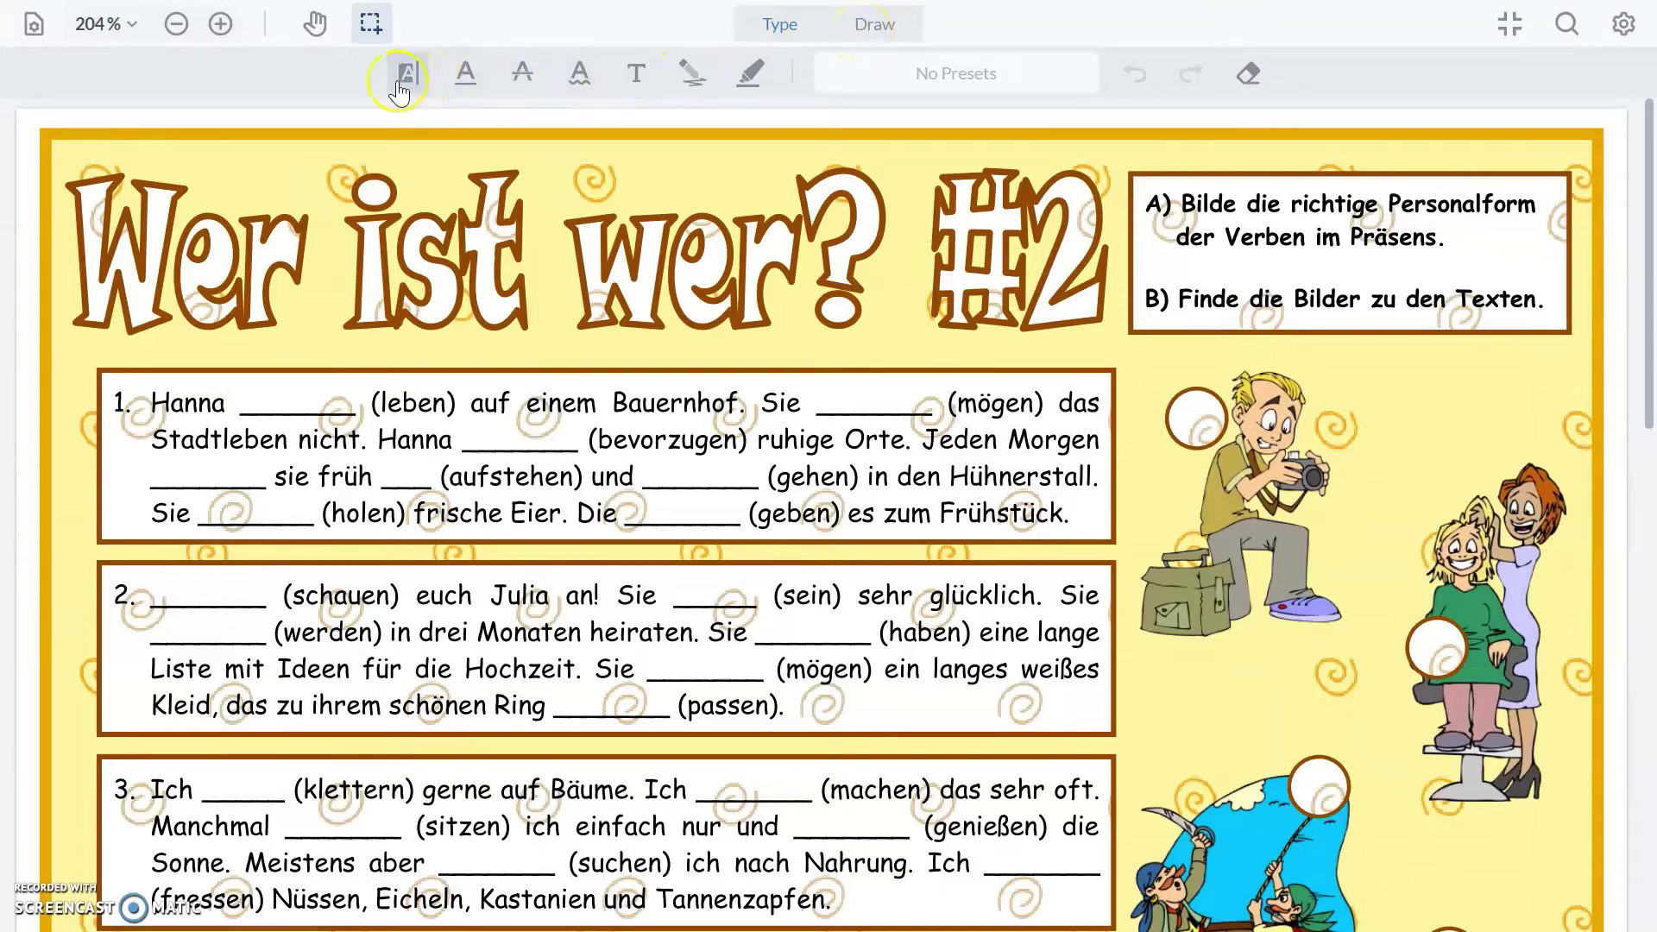
click(402, 82)
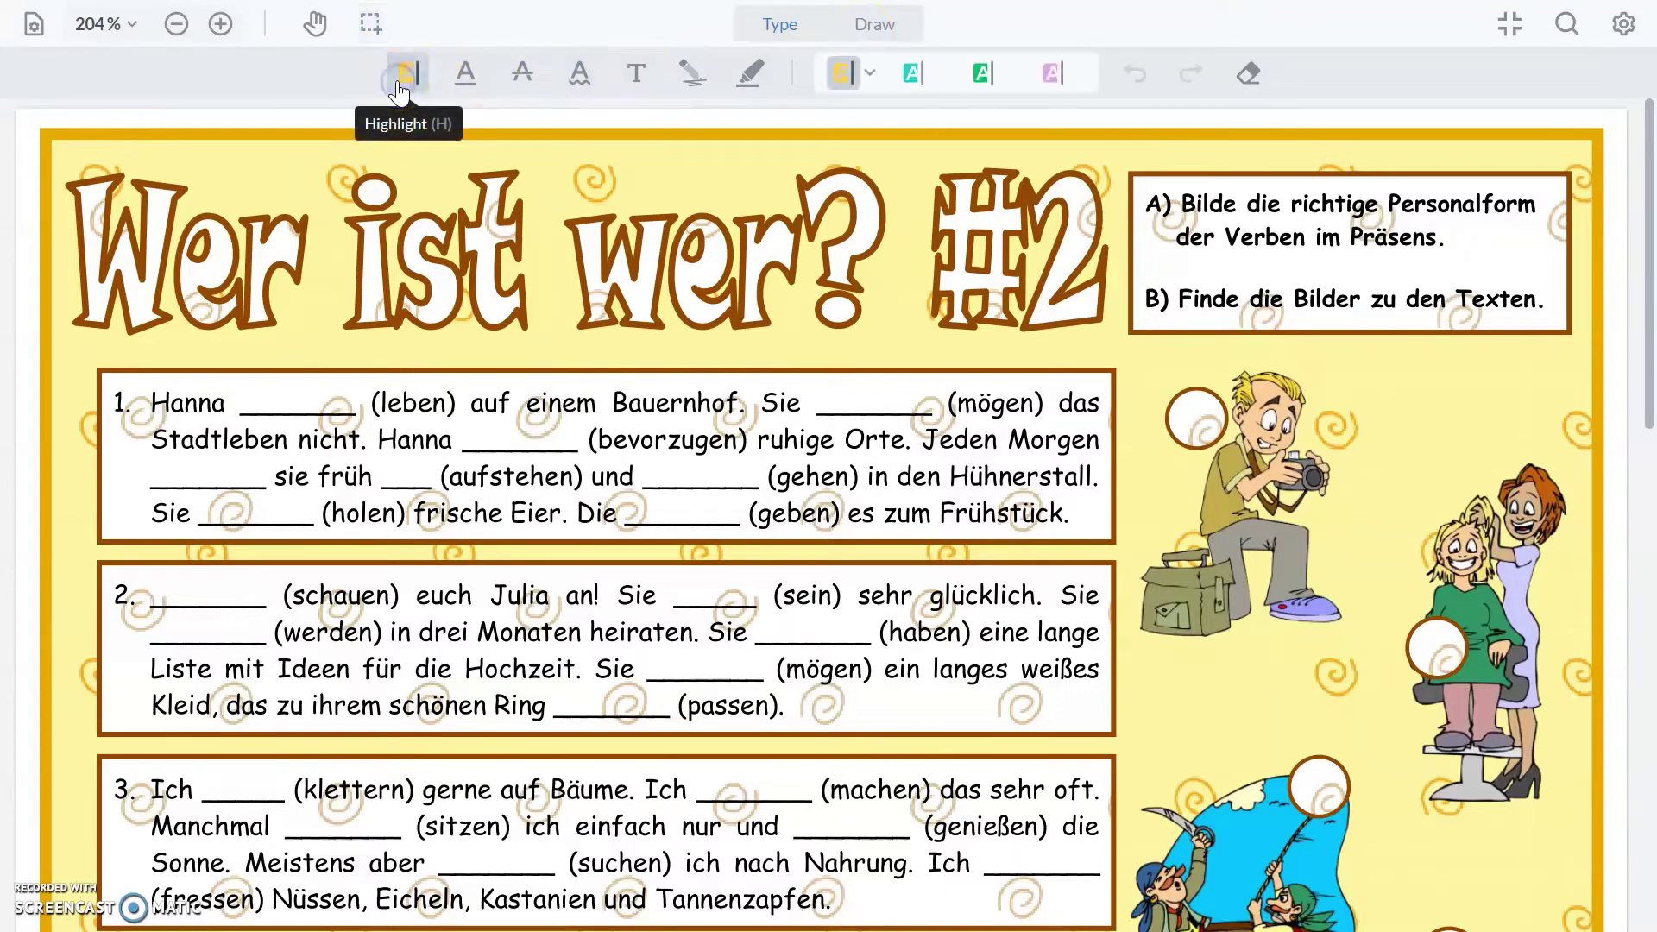
click(913, 73)
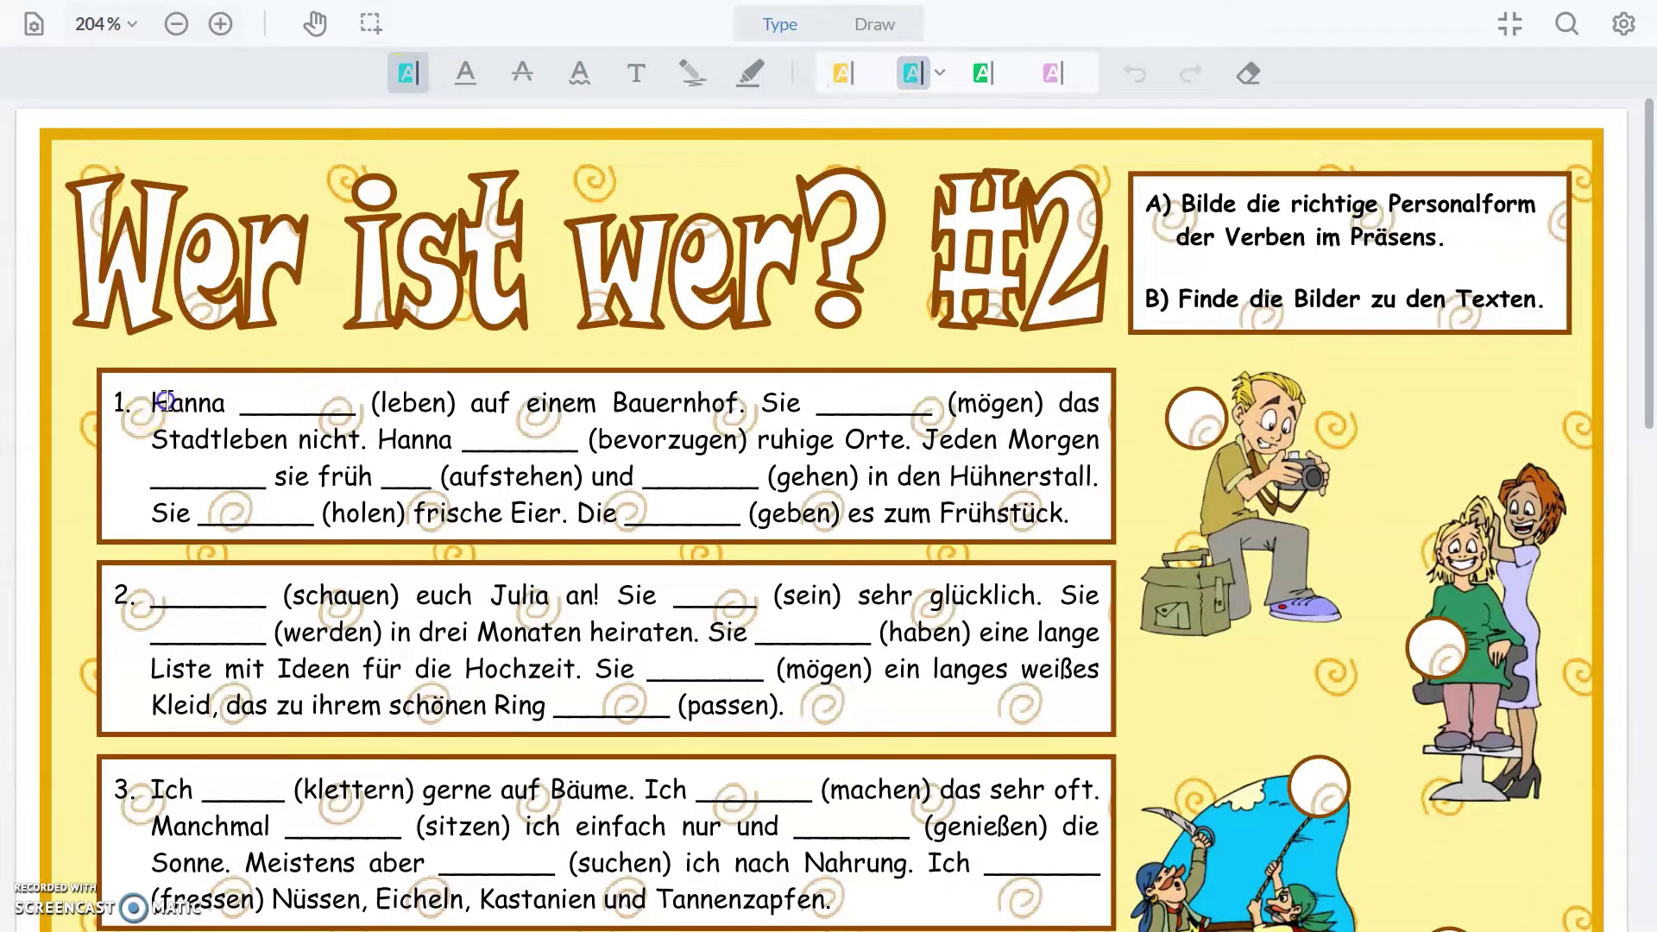
drag(151, 403, 226, 400)
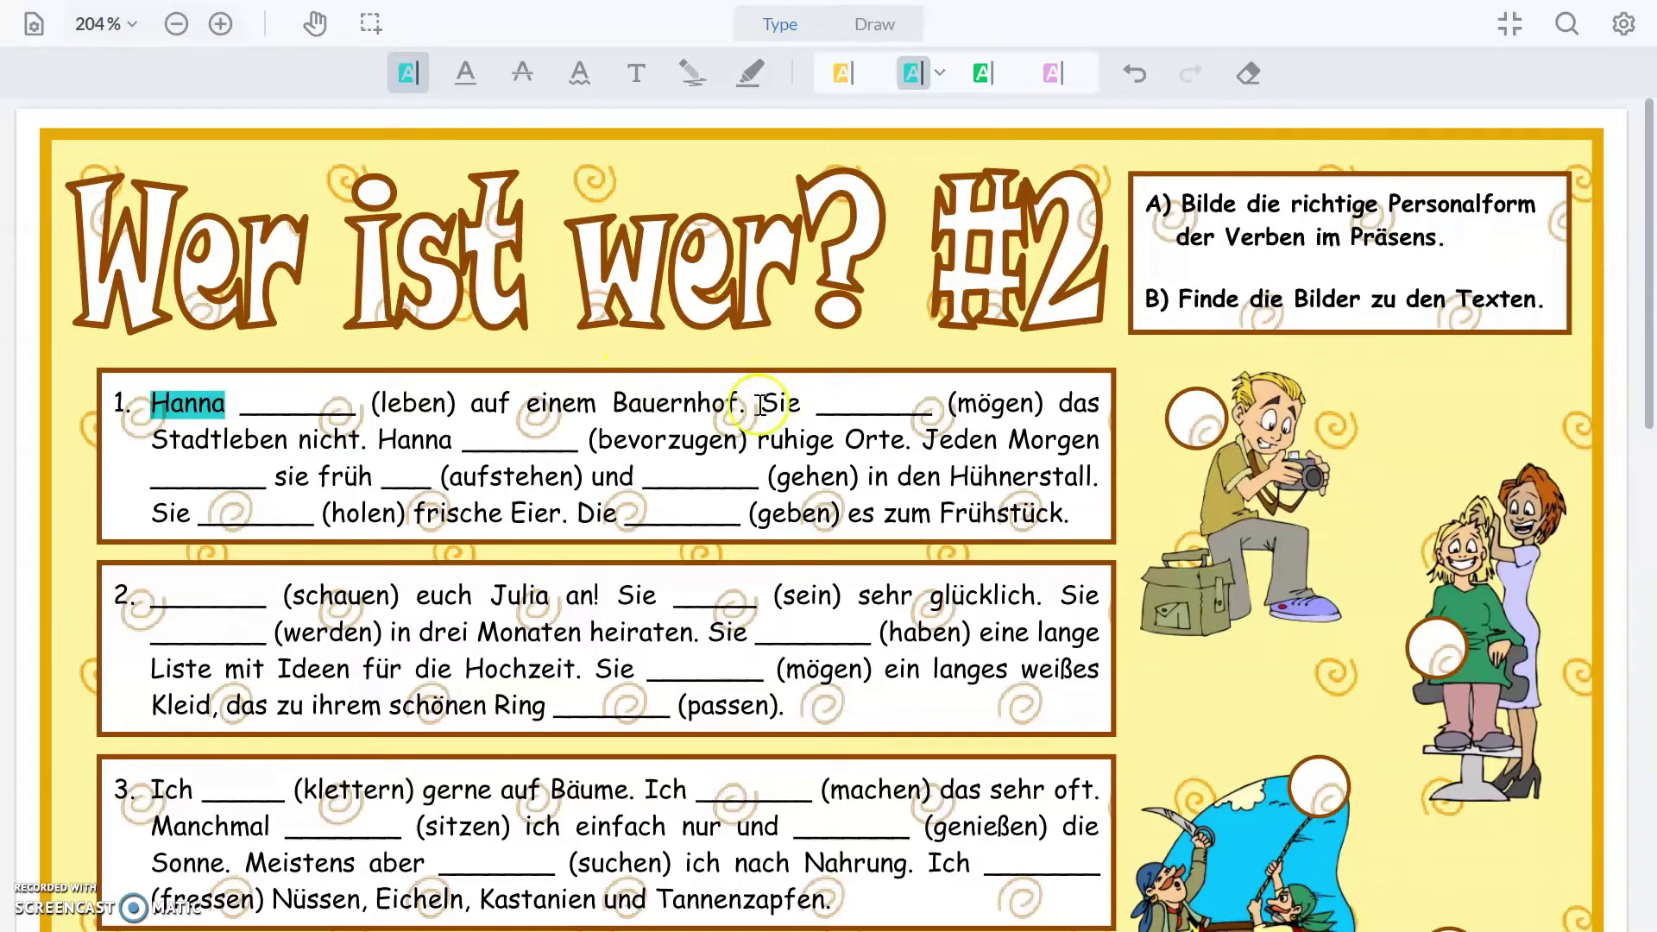
drag(761, 403, 801, 402)
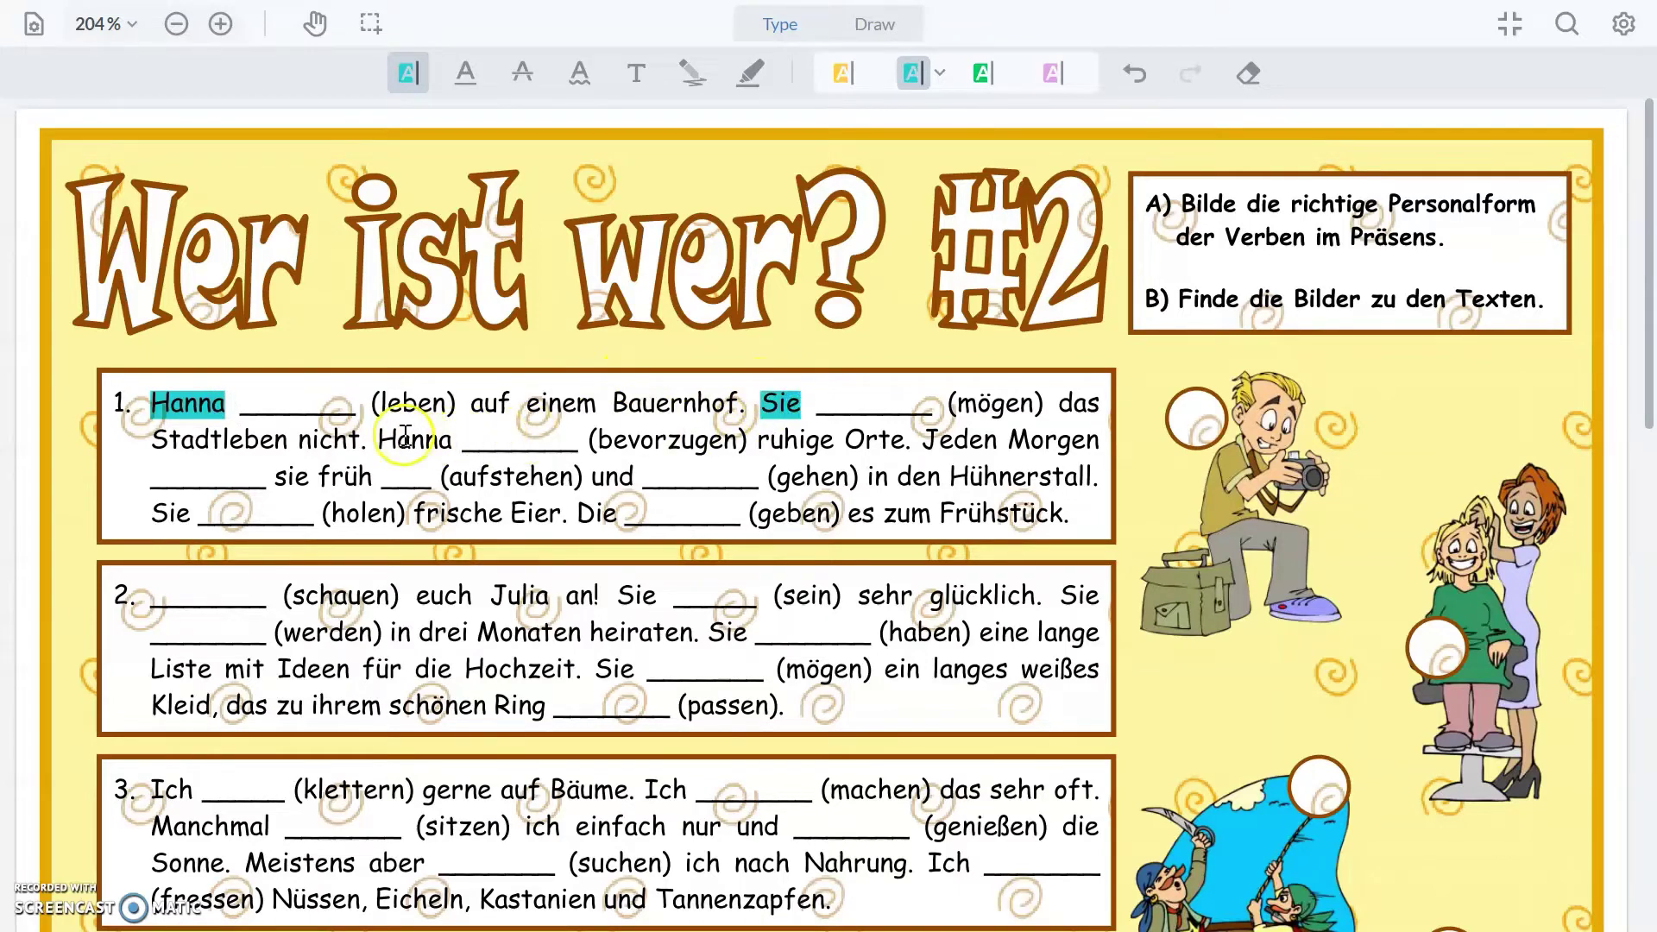
drag(380, 435, 452, 443)
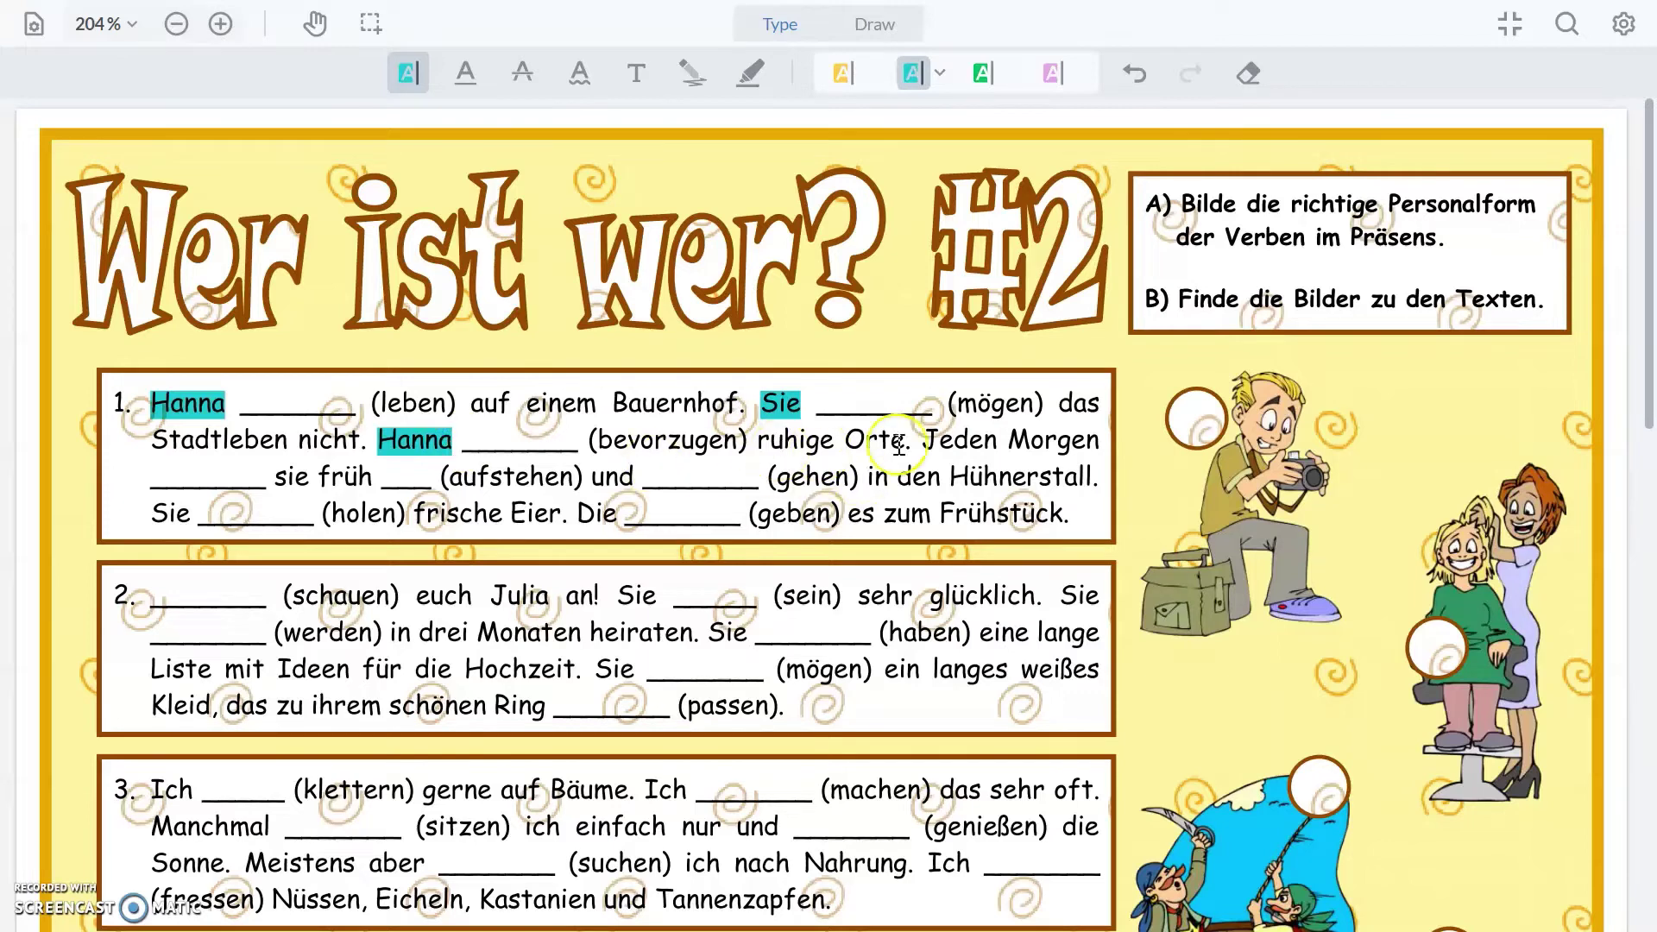
drag(275, 478, 310, 479)
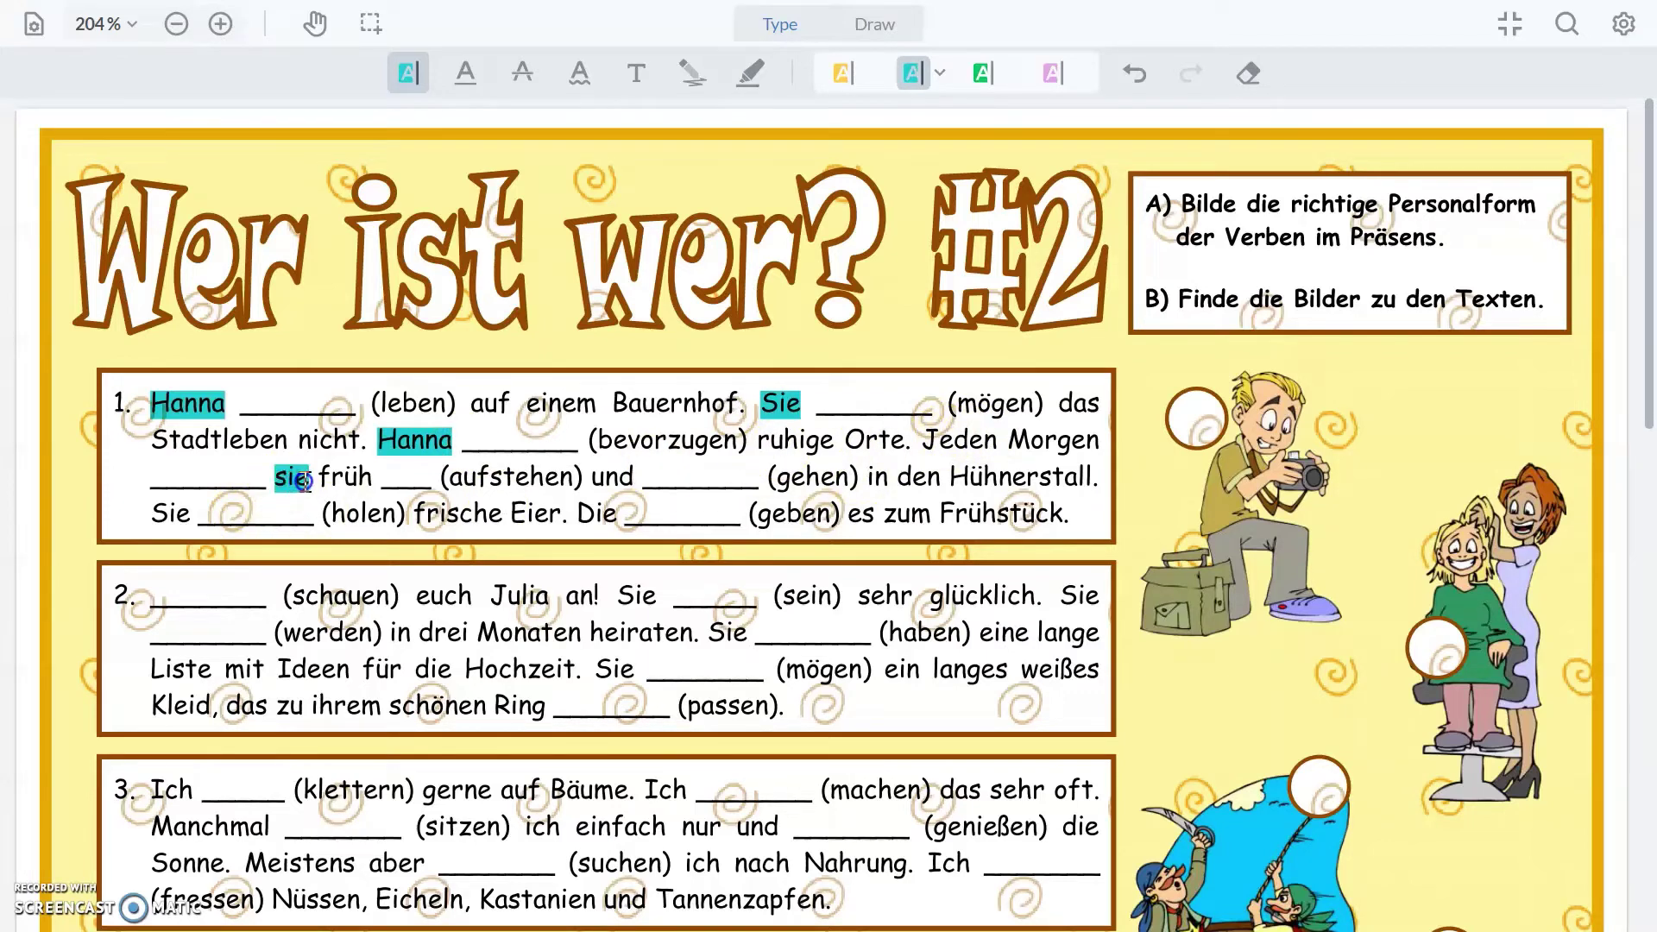
- Underline the words auf and in within item 1
click(464, 84)
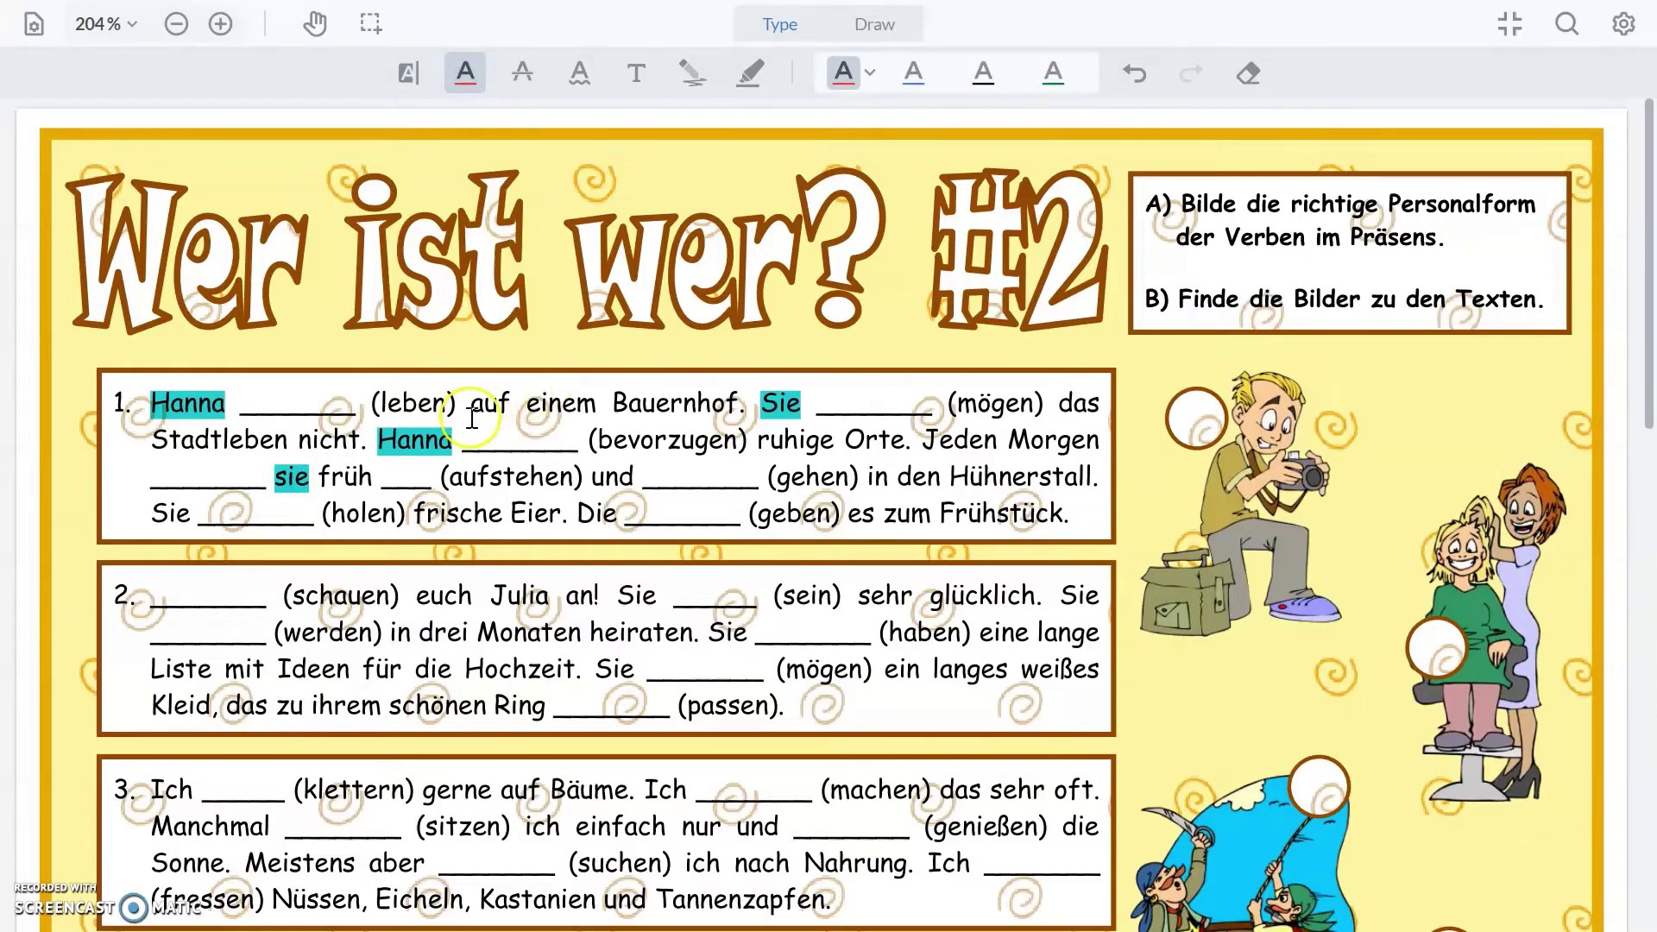
drag(472, 419, 511, 413)
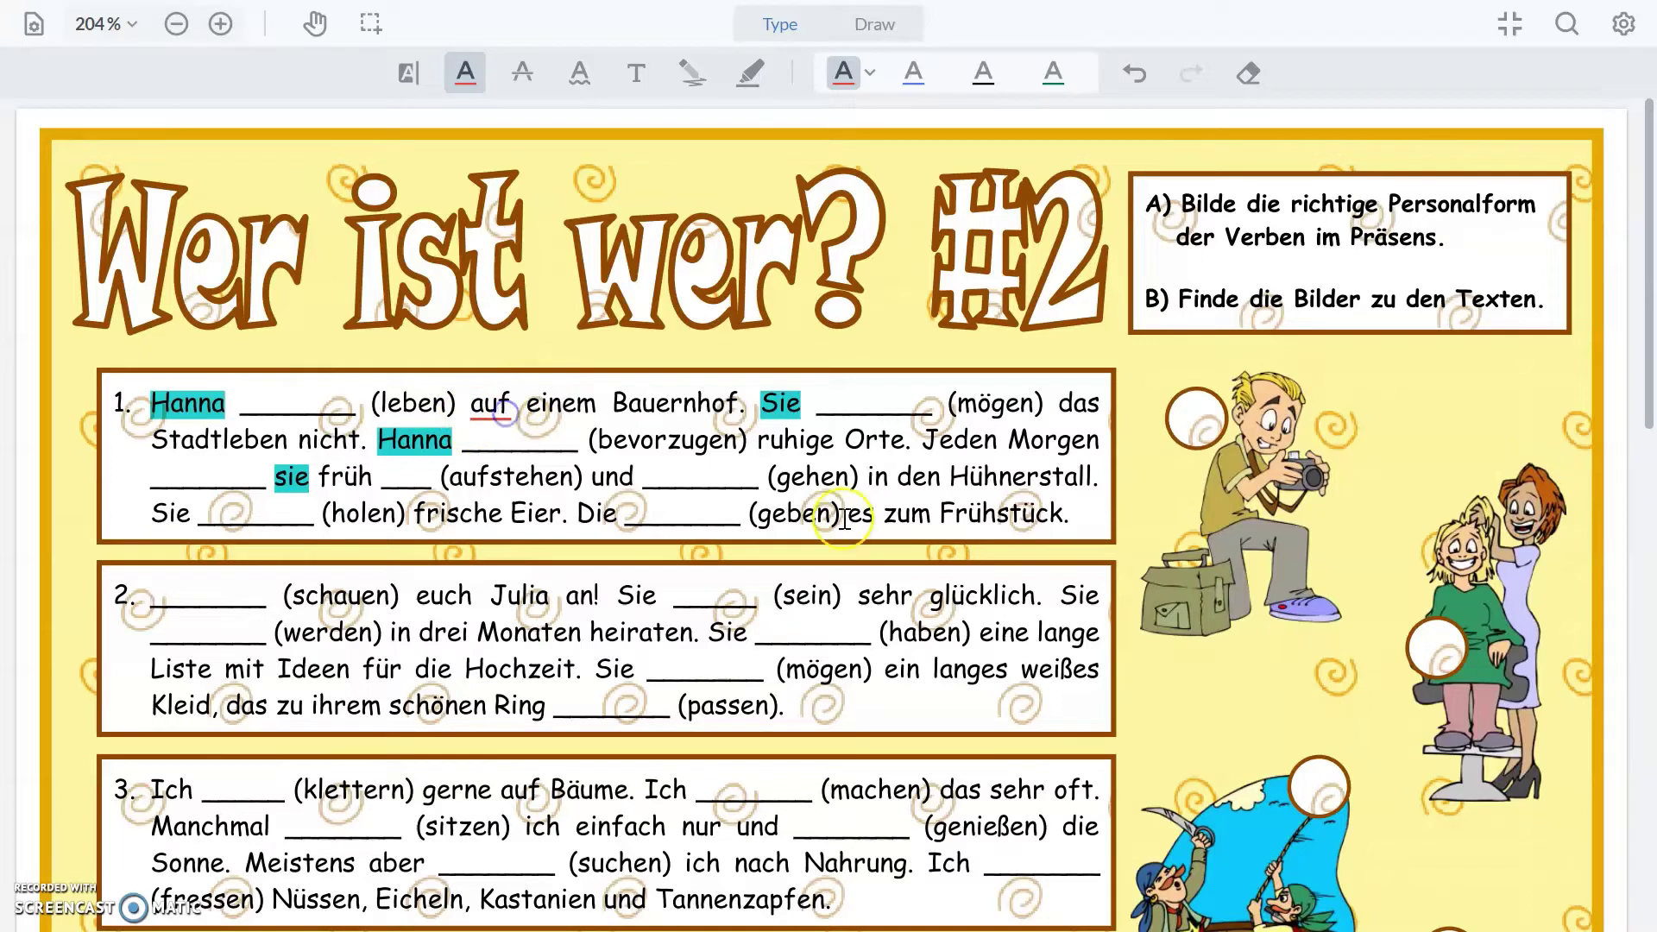
drag(850, 491, 889, 488)
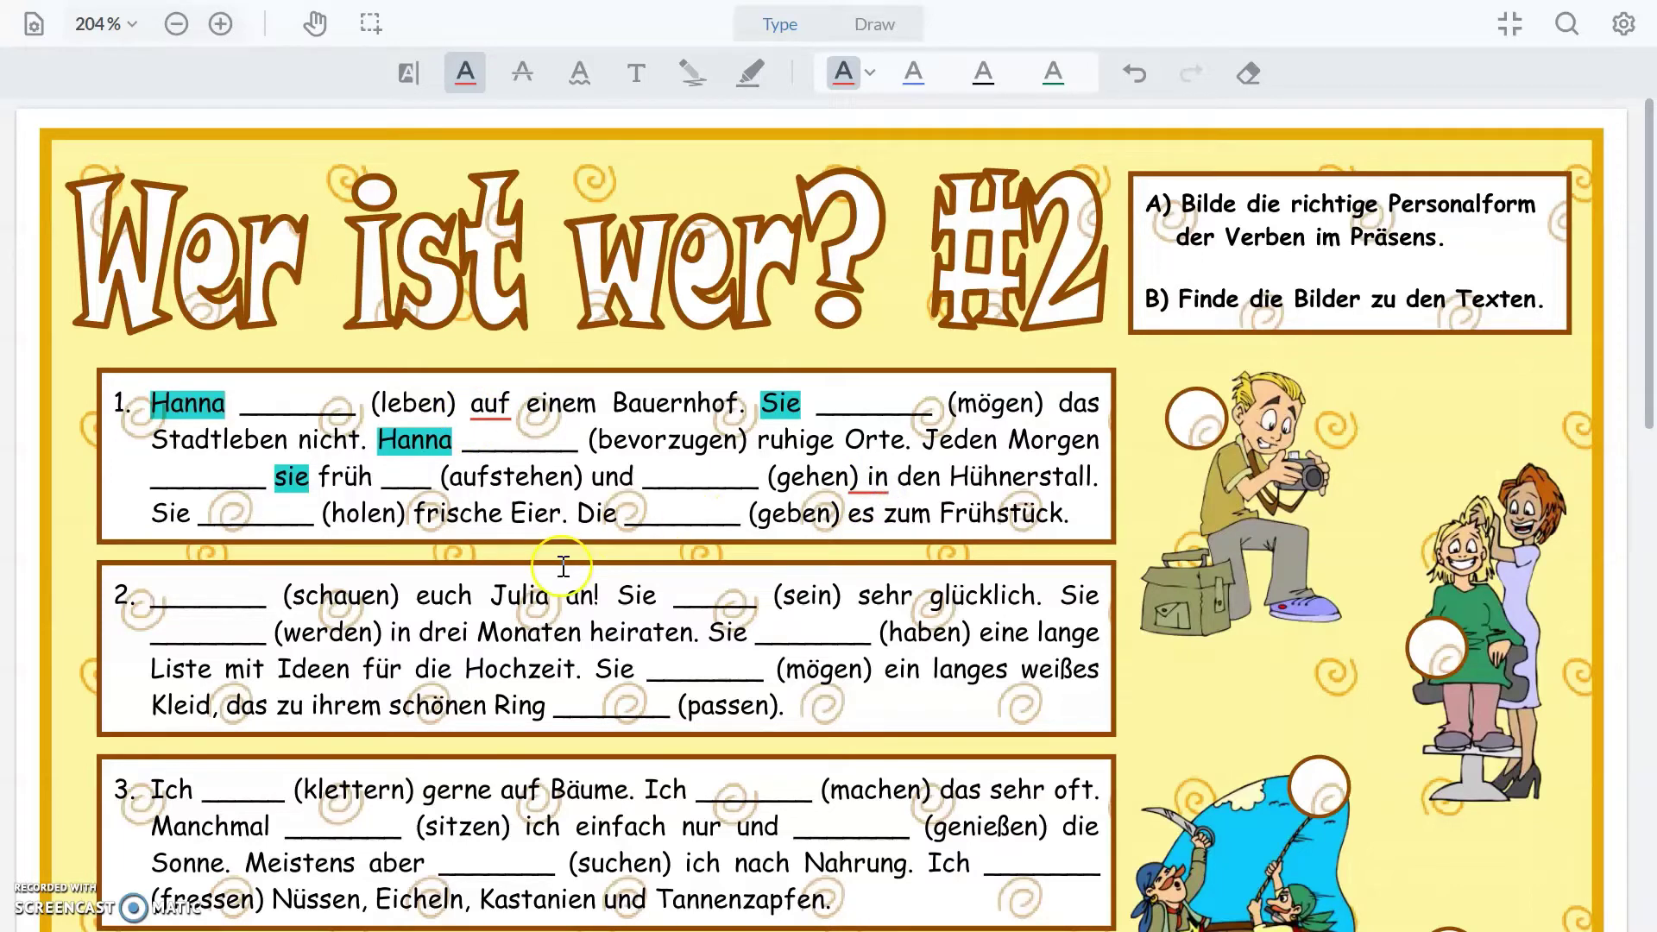
- Strike out (leben) and put a red wavy underline under Bauernhof
click(520, 78)
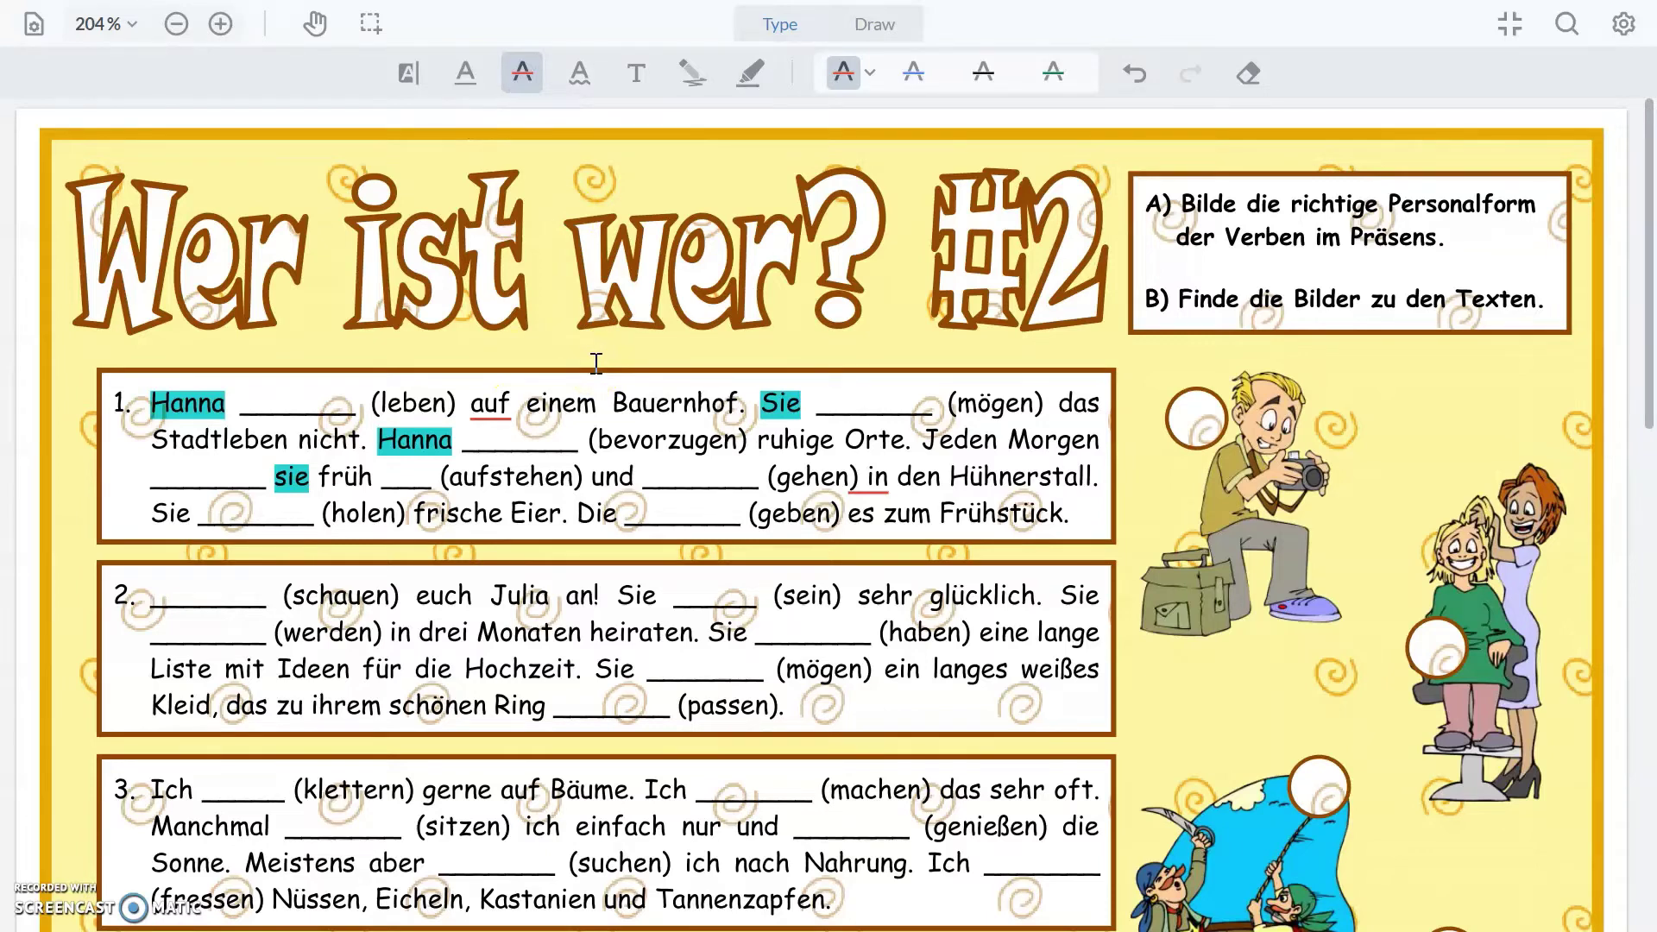
drag(372, 404, 457, 404)
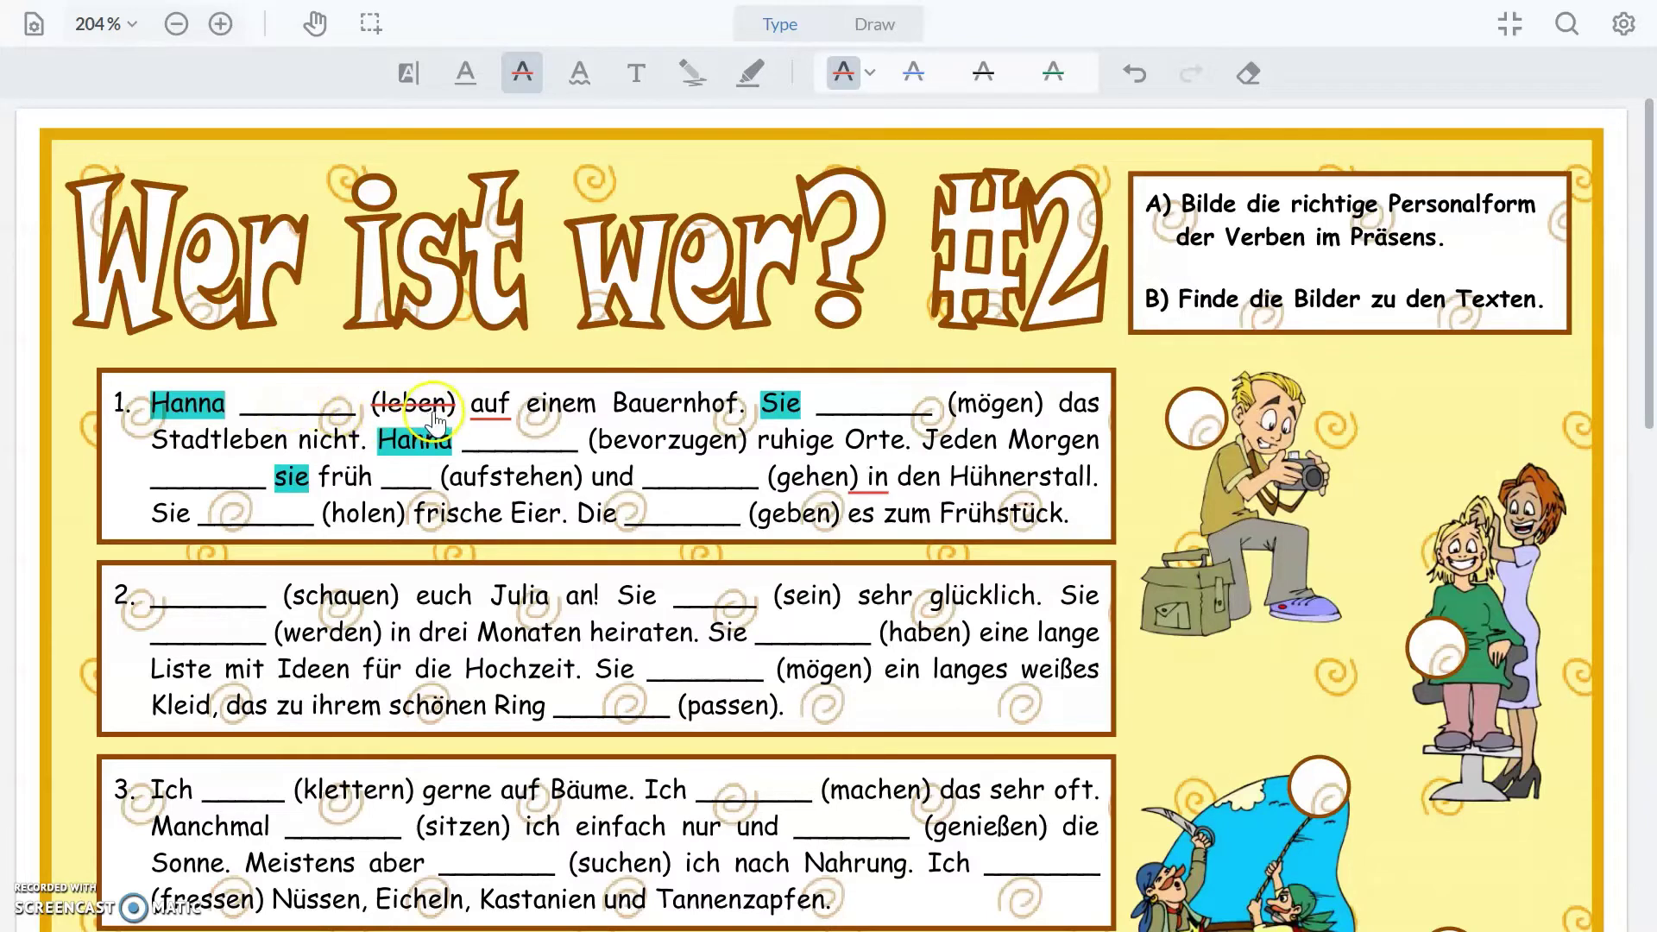
click(579, 73)
drag(611, 413, 744, 418)
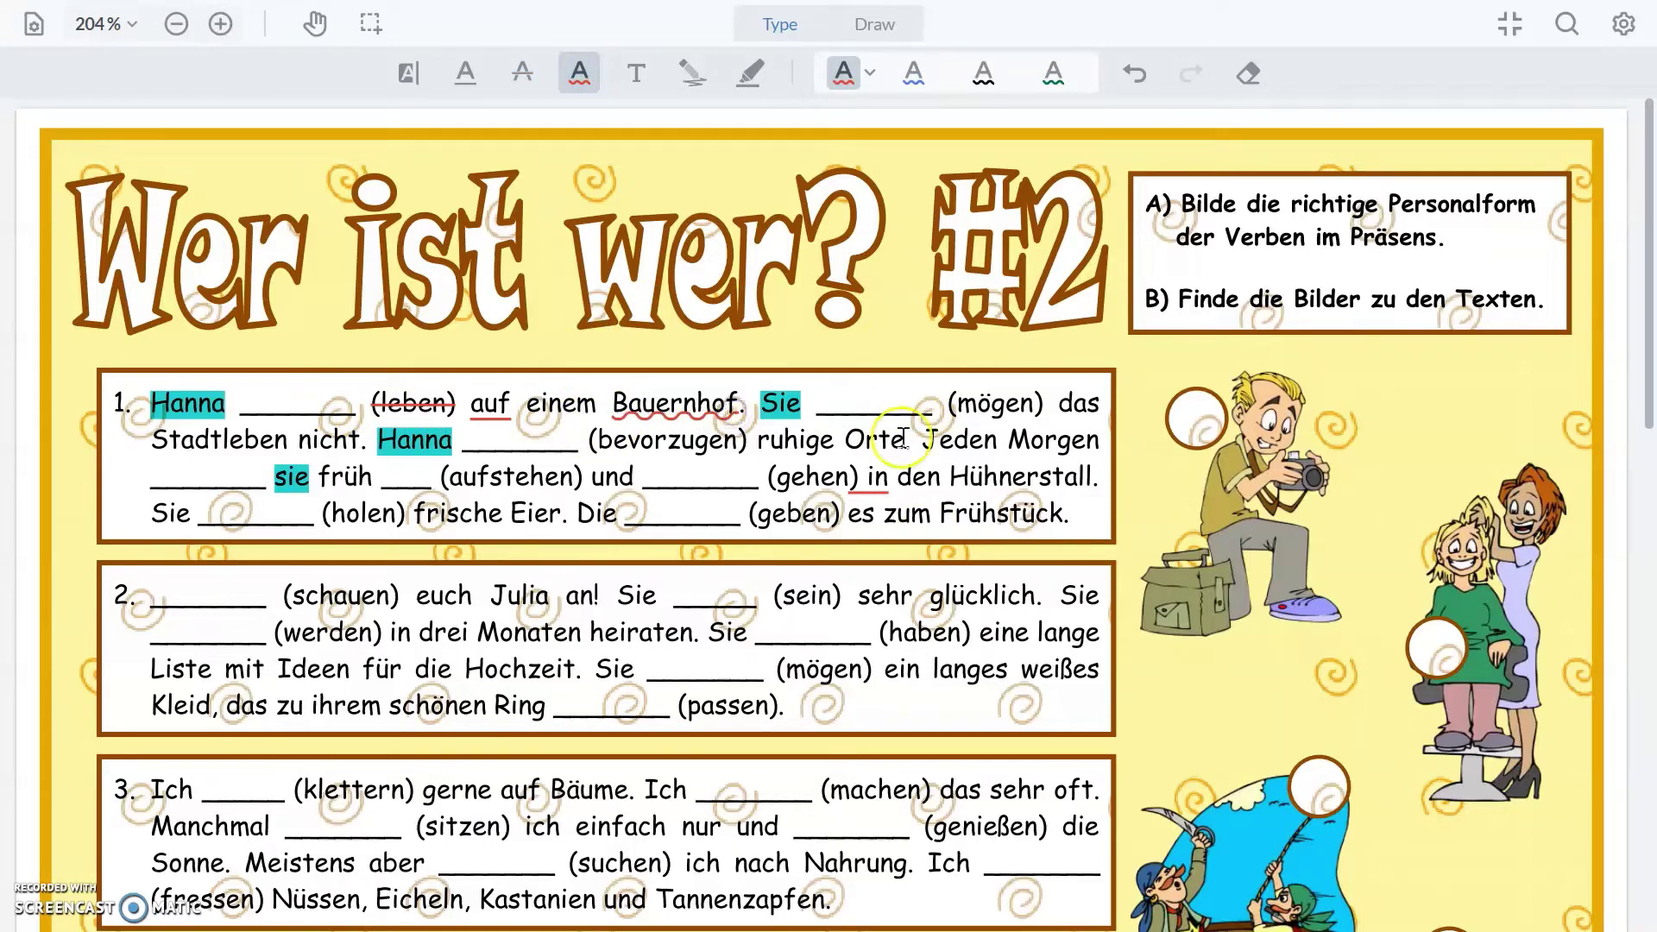
- Add typed answers 'lebt' after Hanna and 'moegen' after Sie in item 1
click(641, 83)
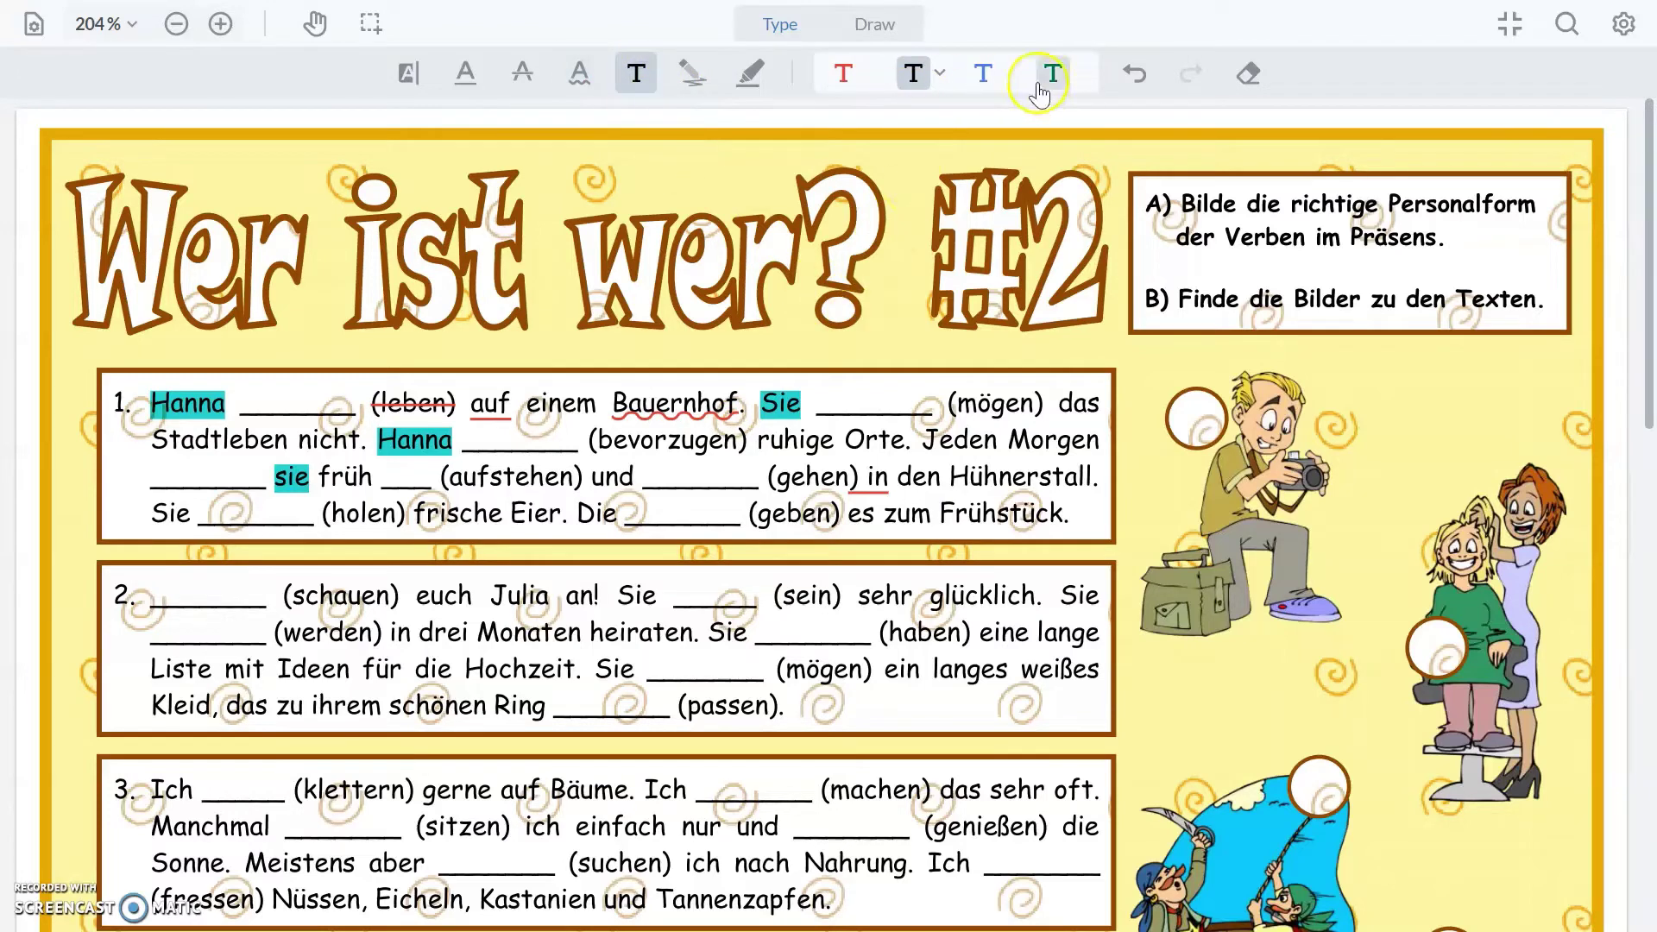
click(246, 396)
text(lebt)
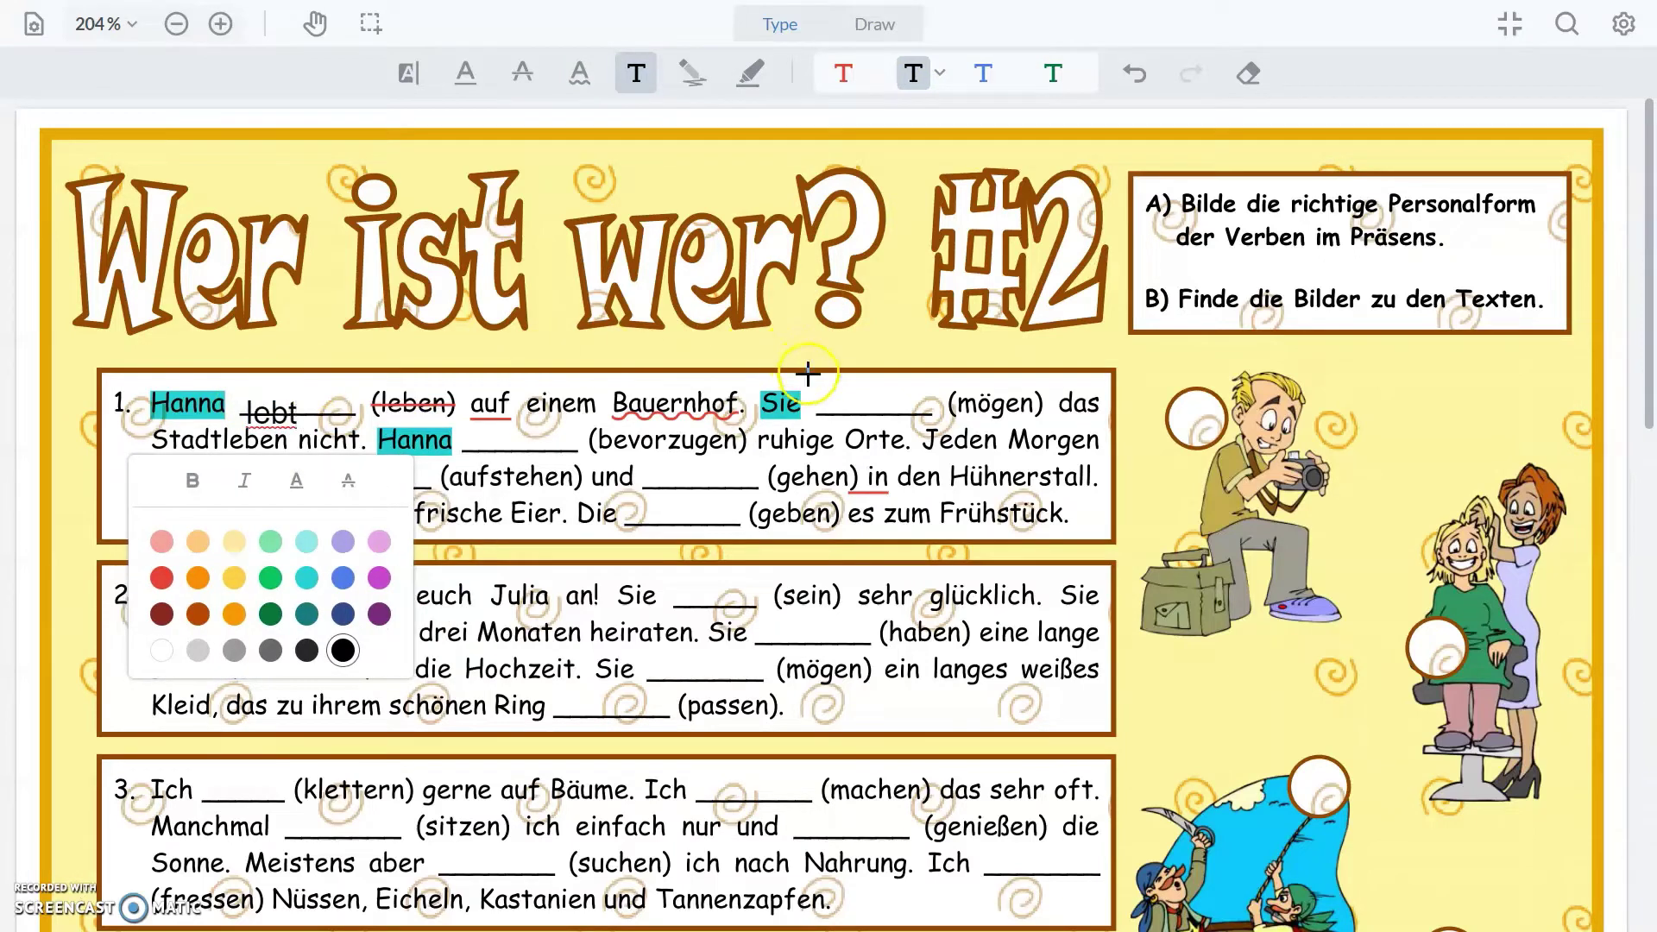
click(826, 393)
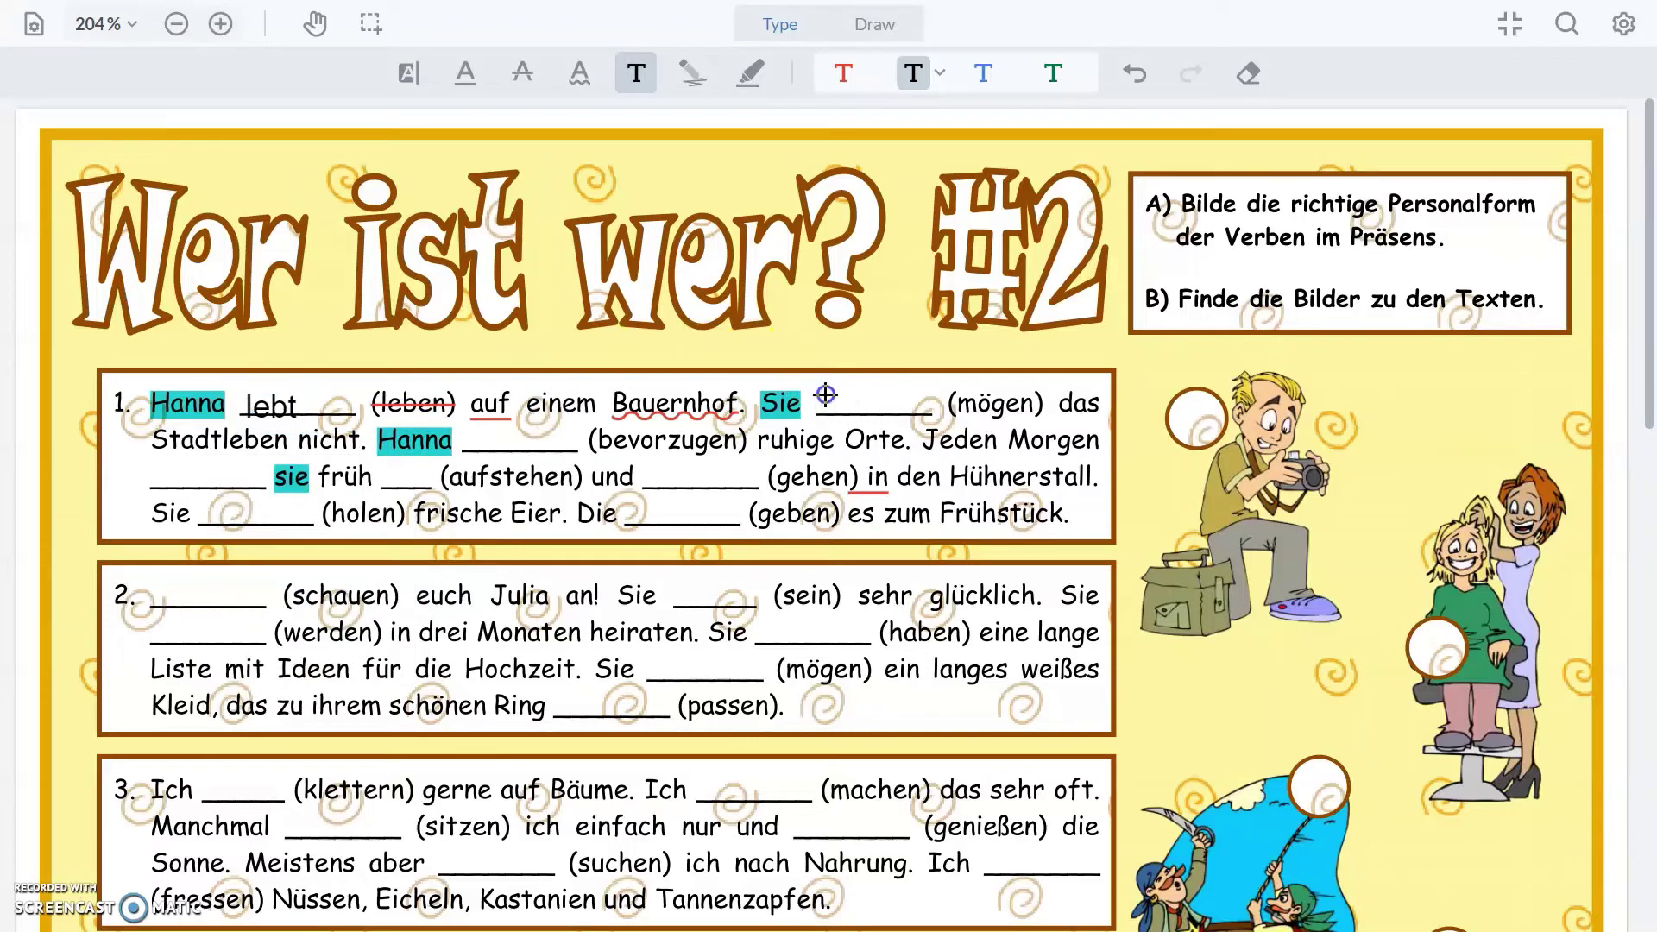
click(826, 394)
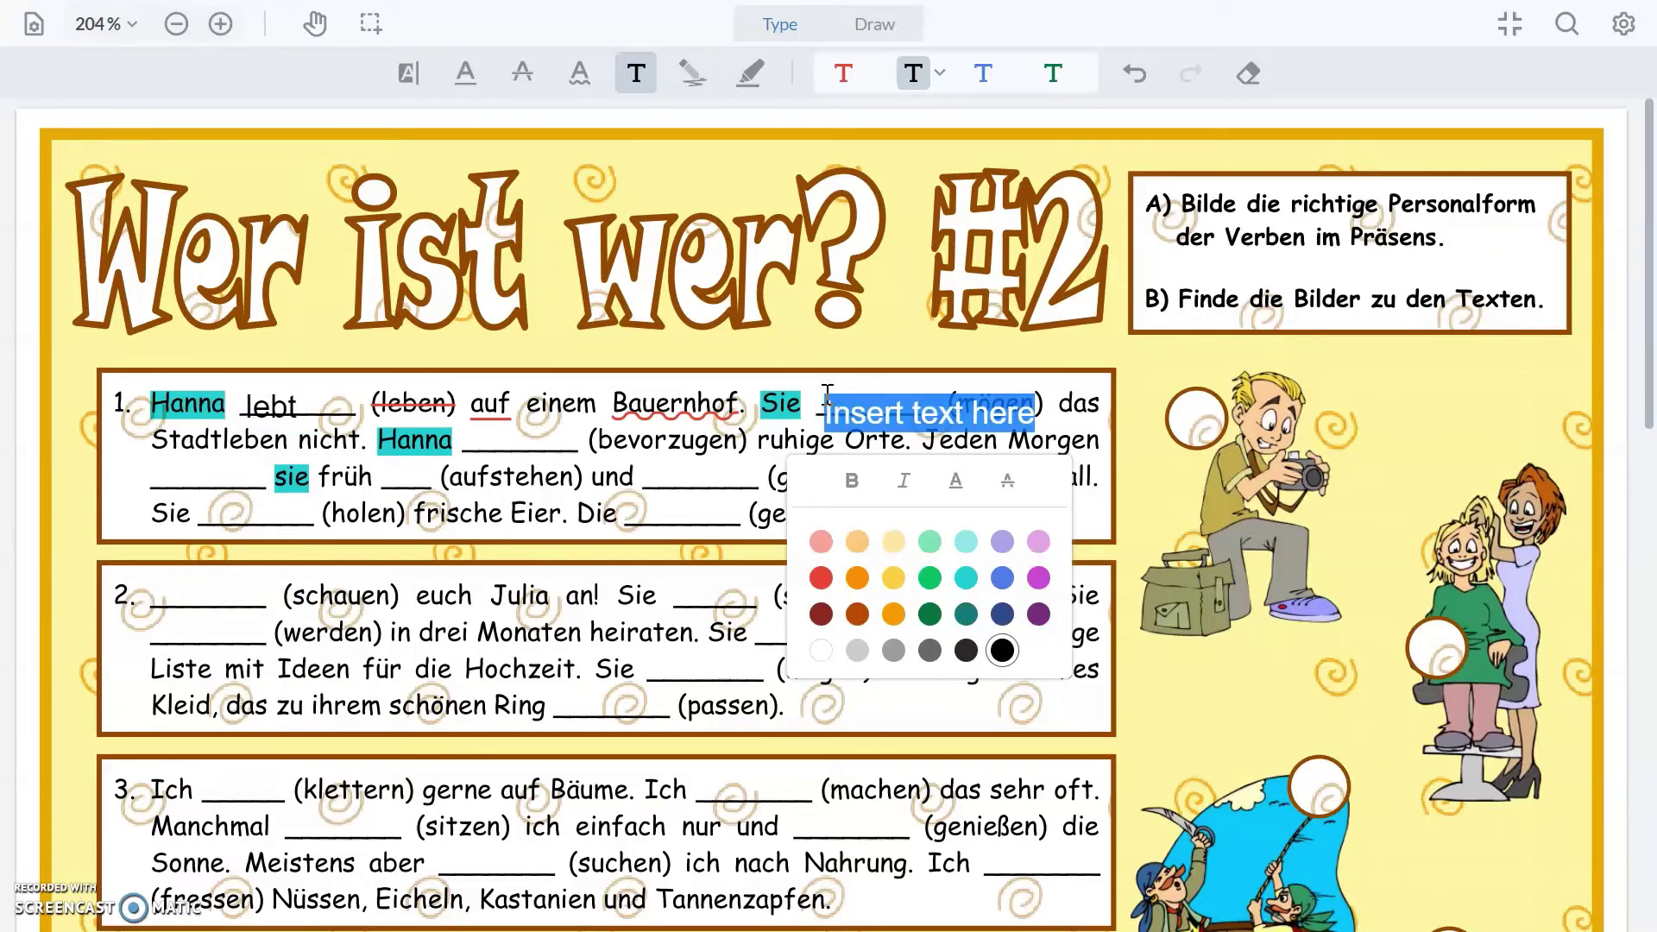
text(moegen)
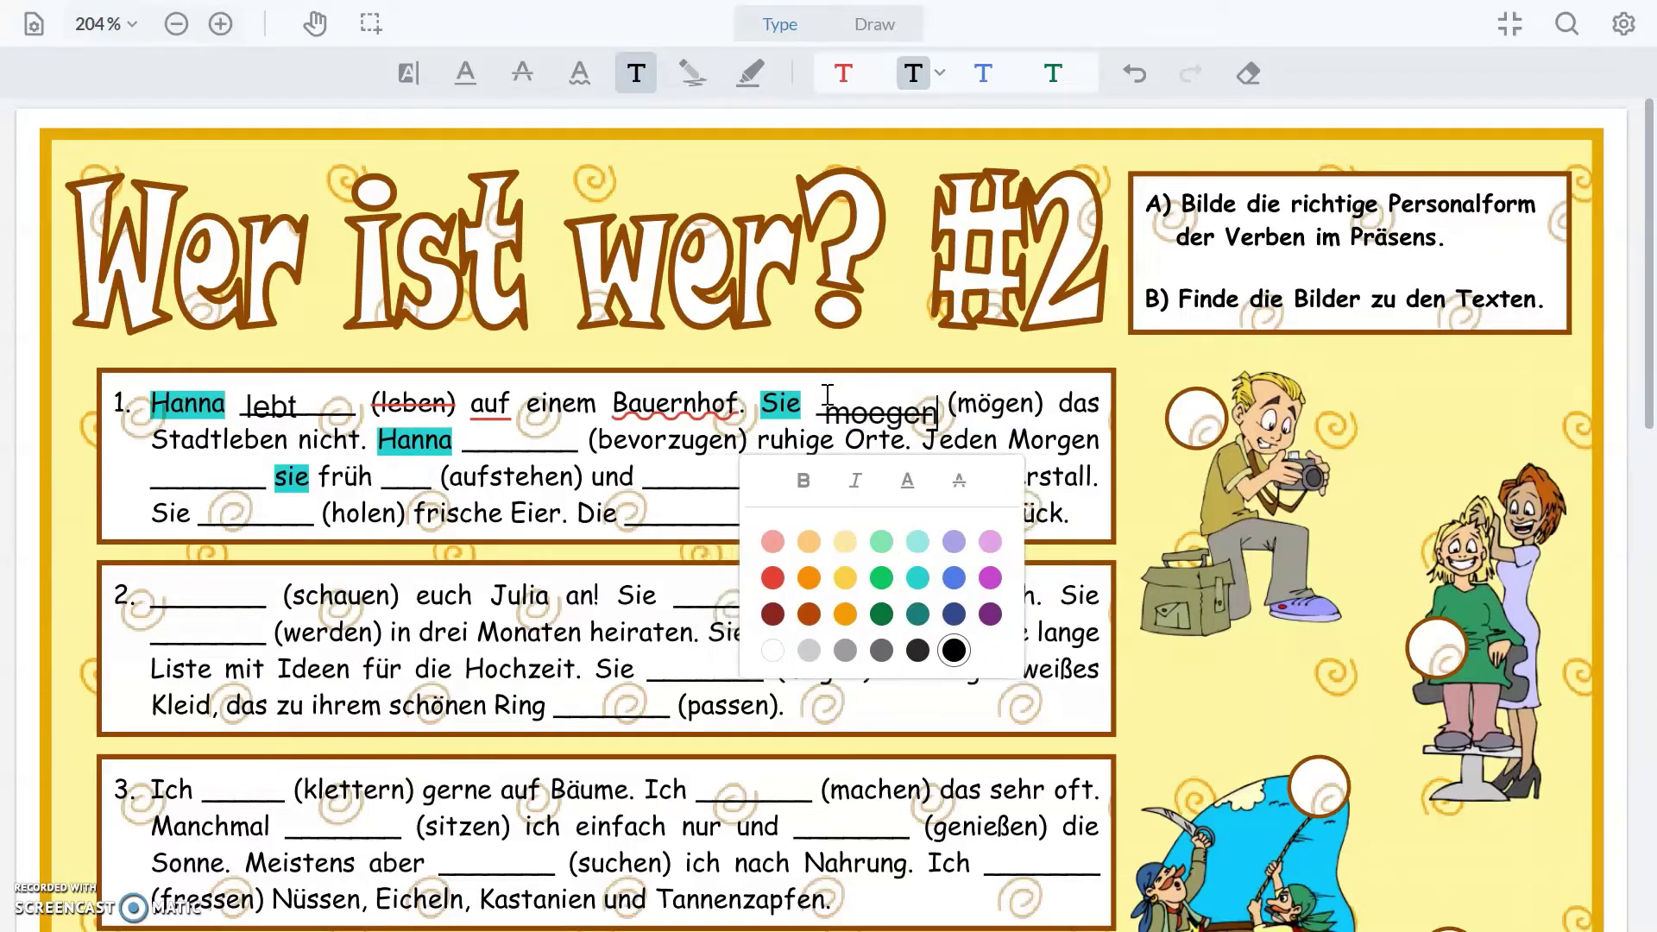
click(922, 183)
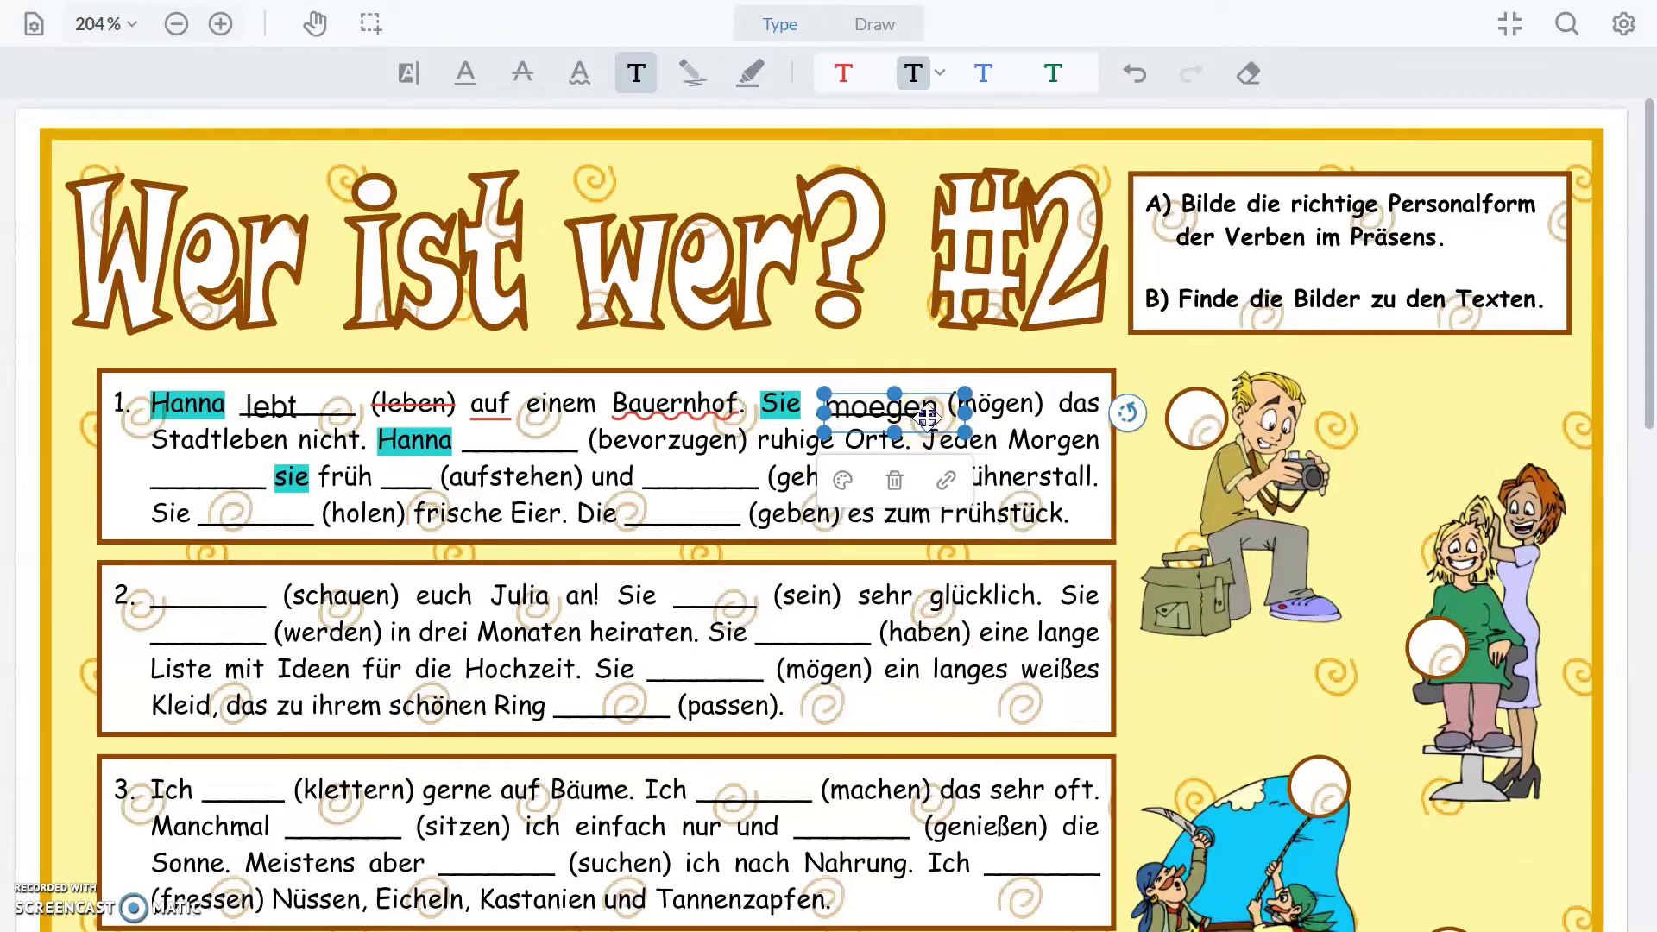
- Reposition the moegen and lebt text boxes onto their blank lines
drag(927, 418, 918, 403)
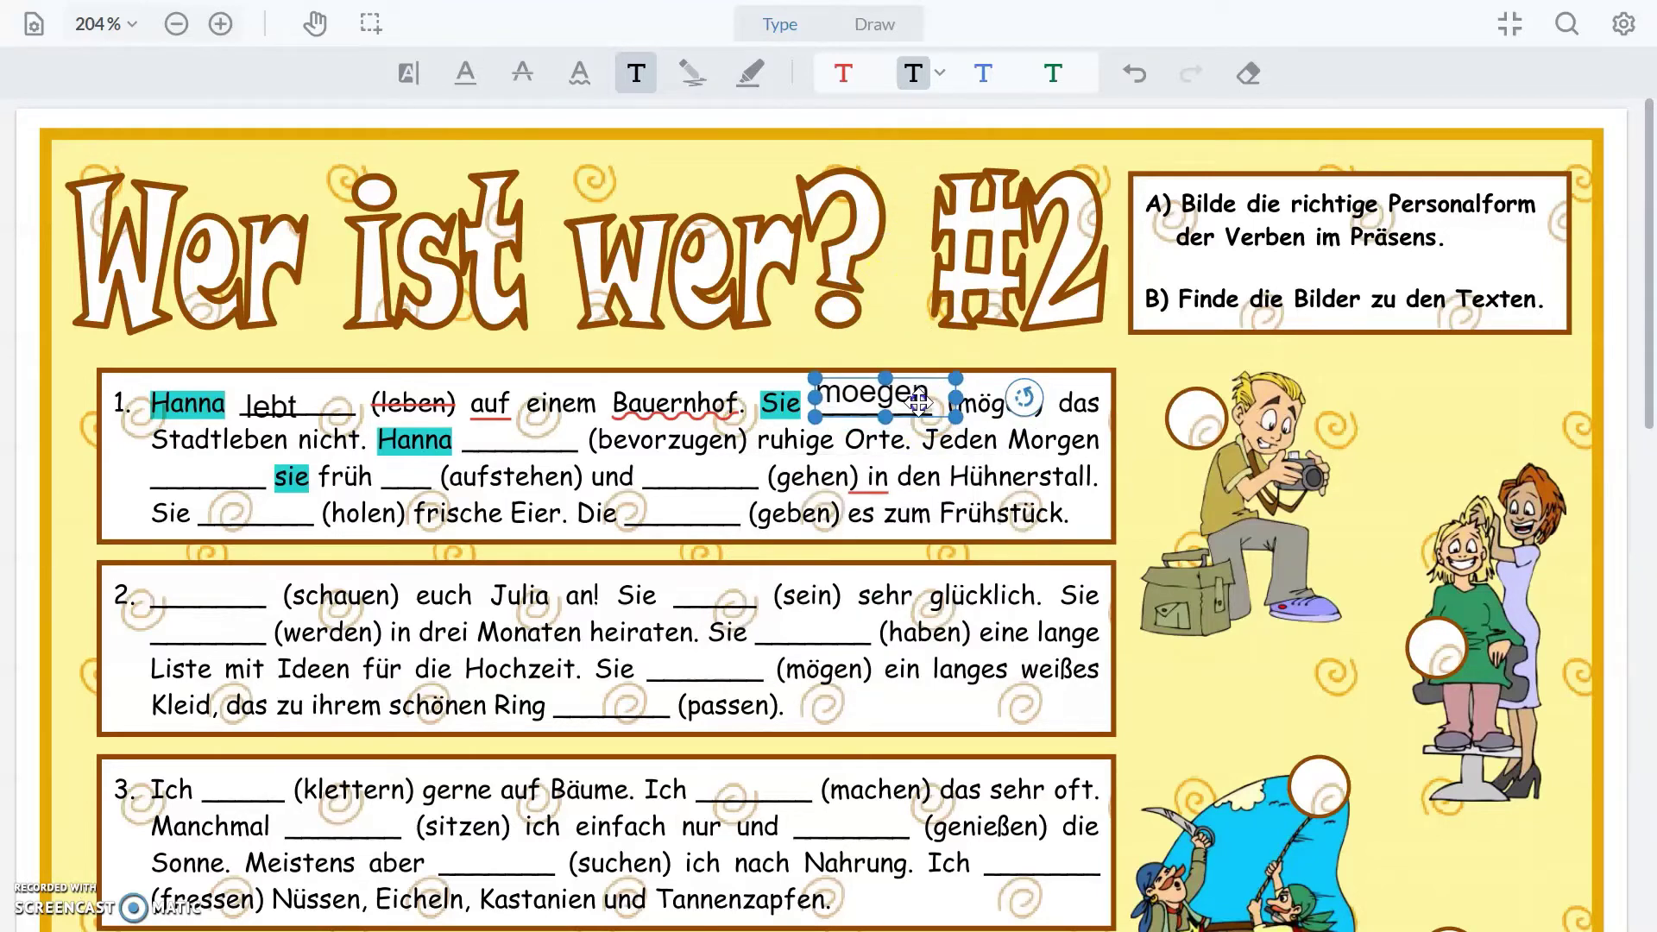
click(276, 412)
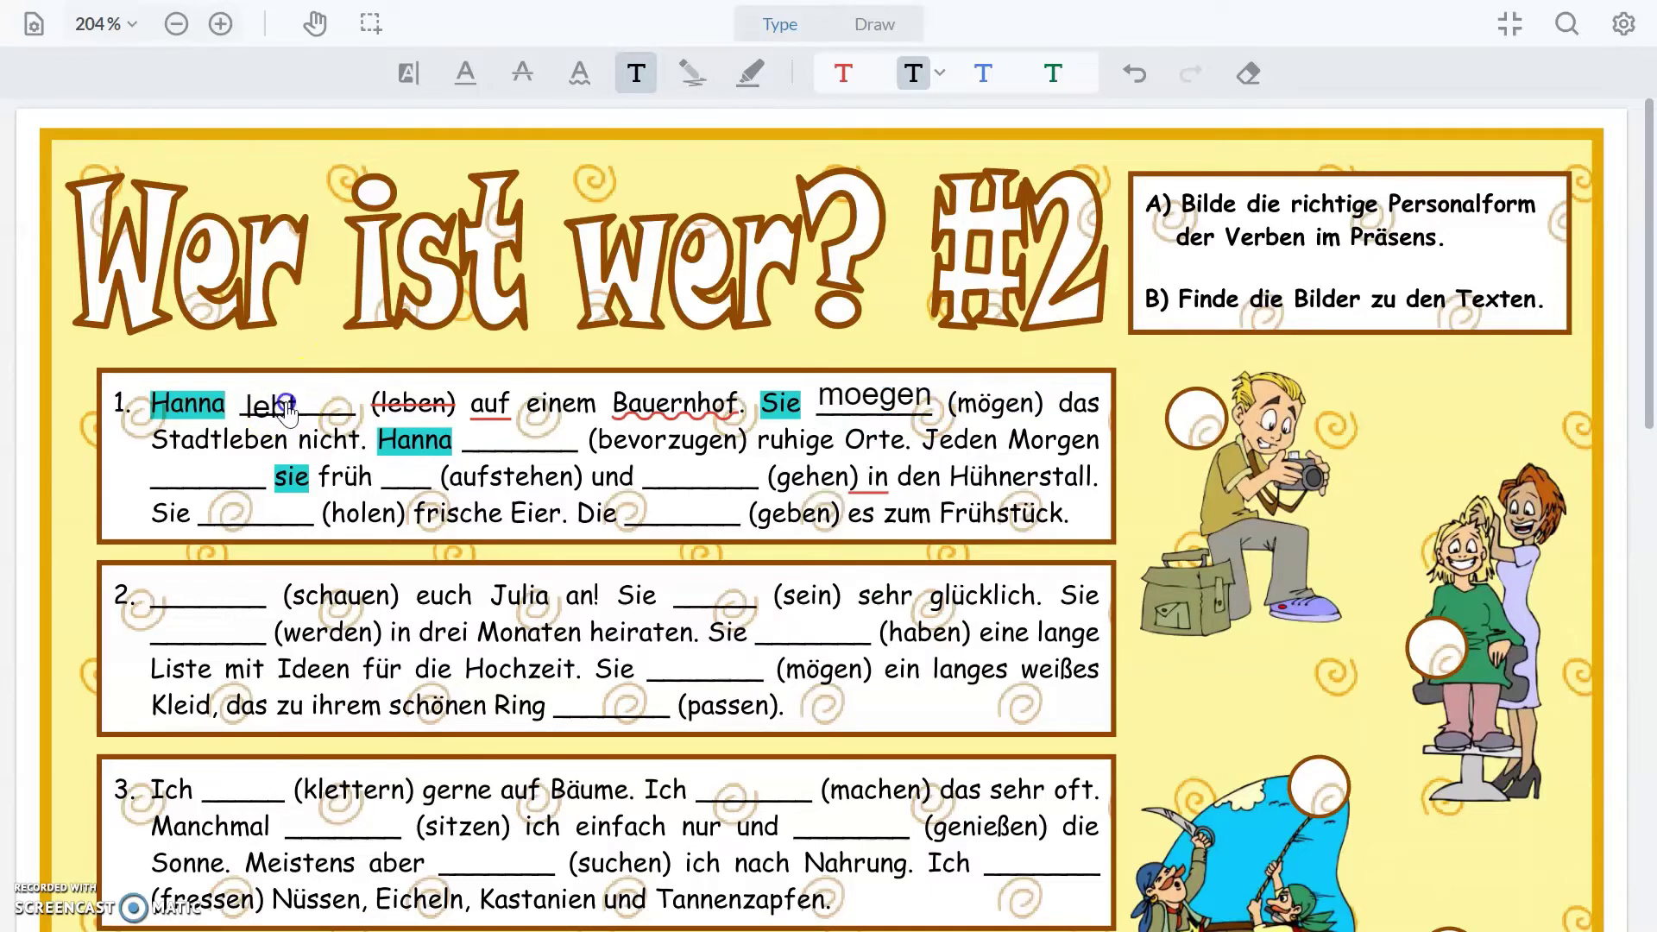
click(306, 390)
click(267, 406)
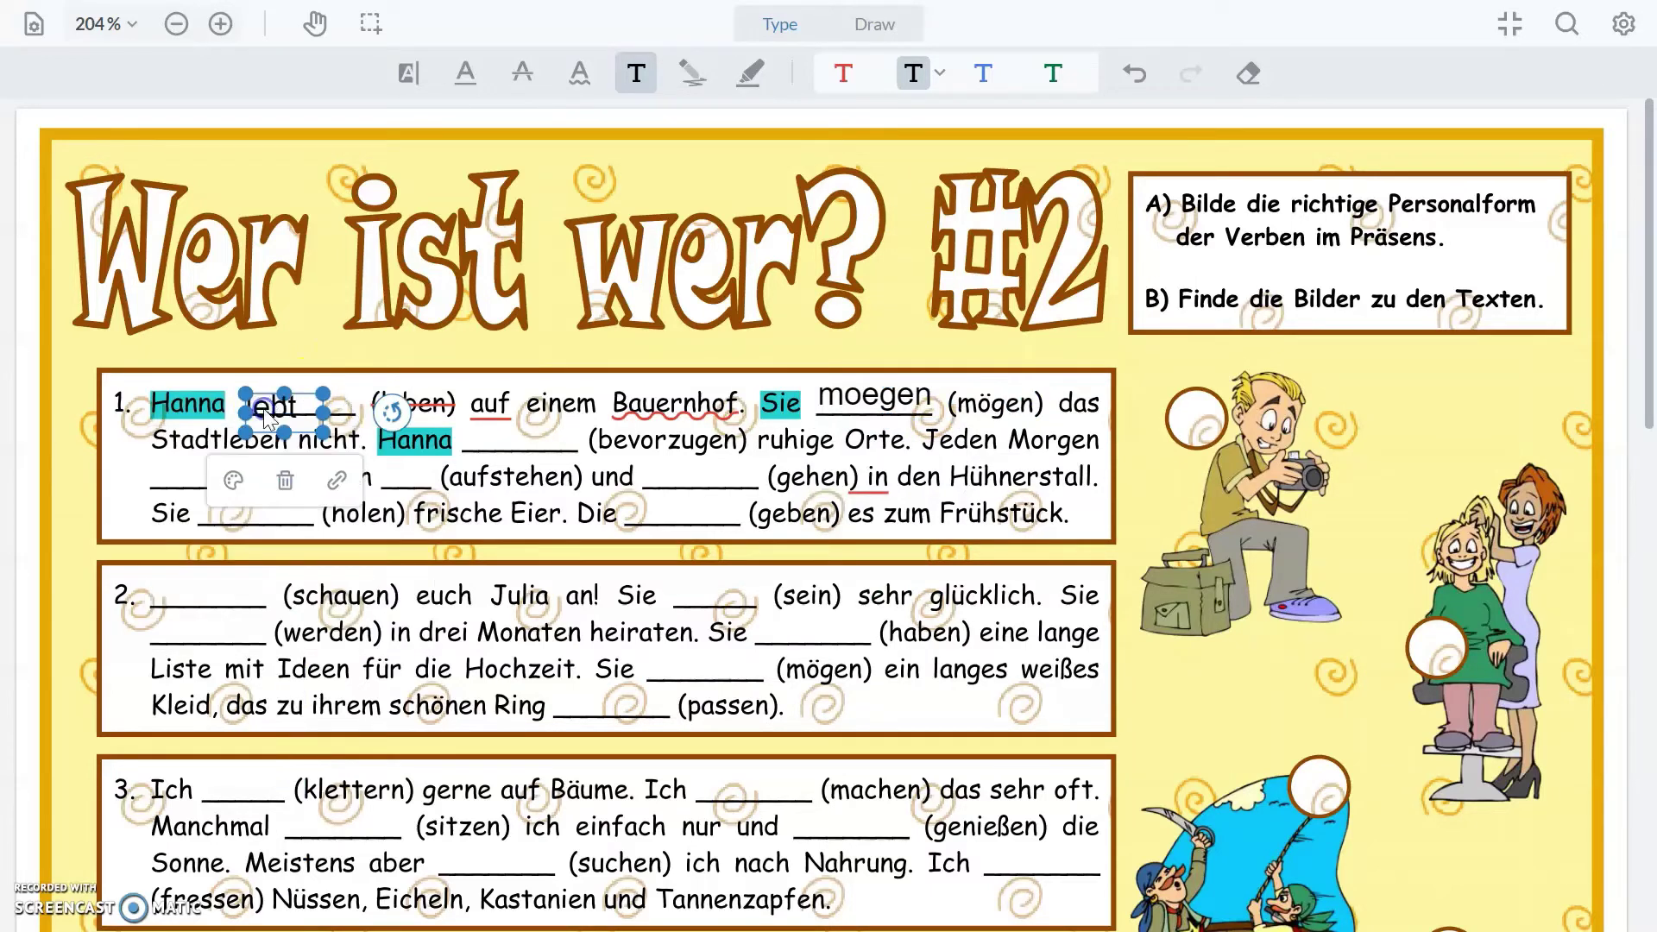
drag(268, 405, 283, 393)
click(276, 398)
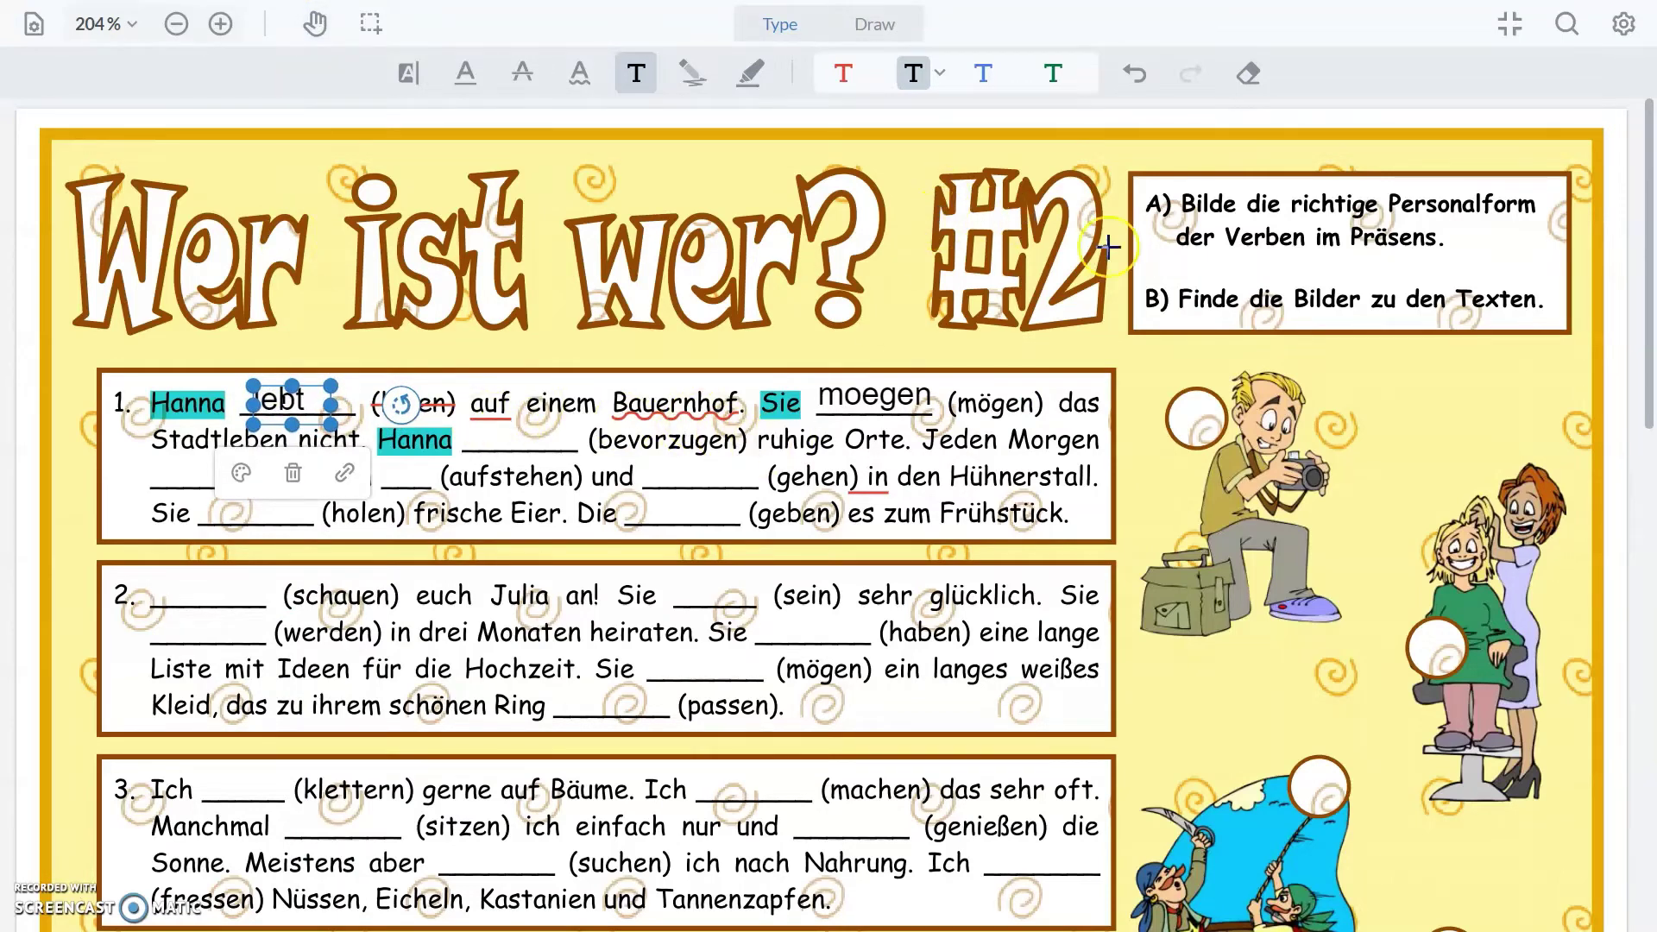
- Draw a red K beside the photographer picture and freehand-highlight Orte in red
click(682, 81)
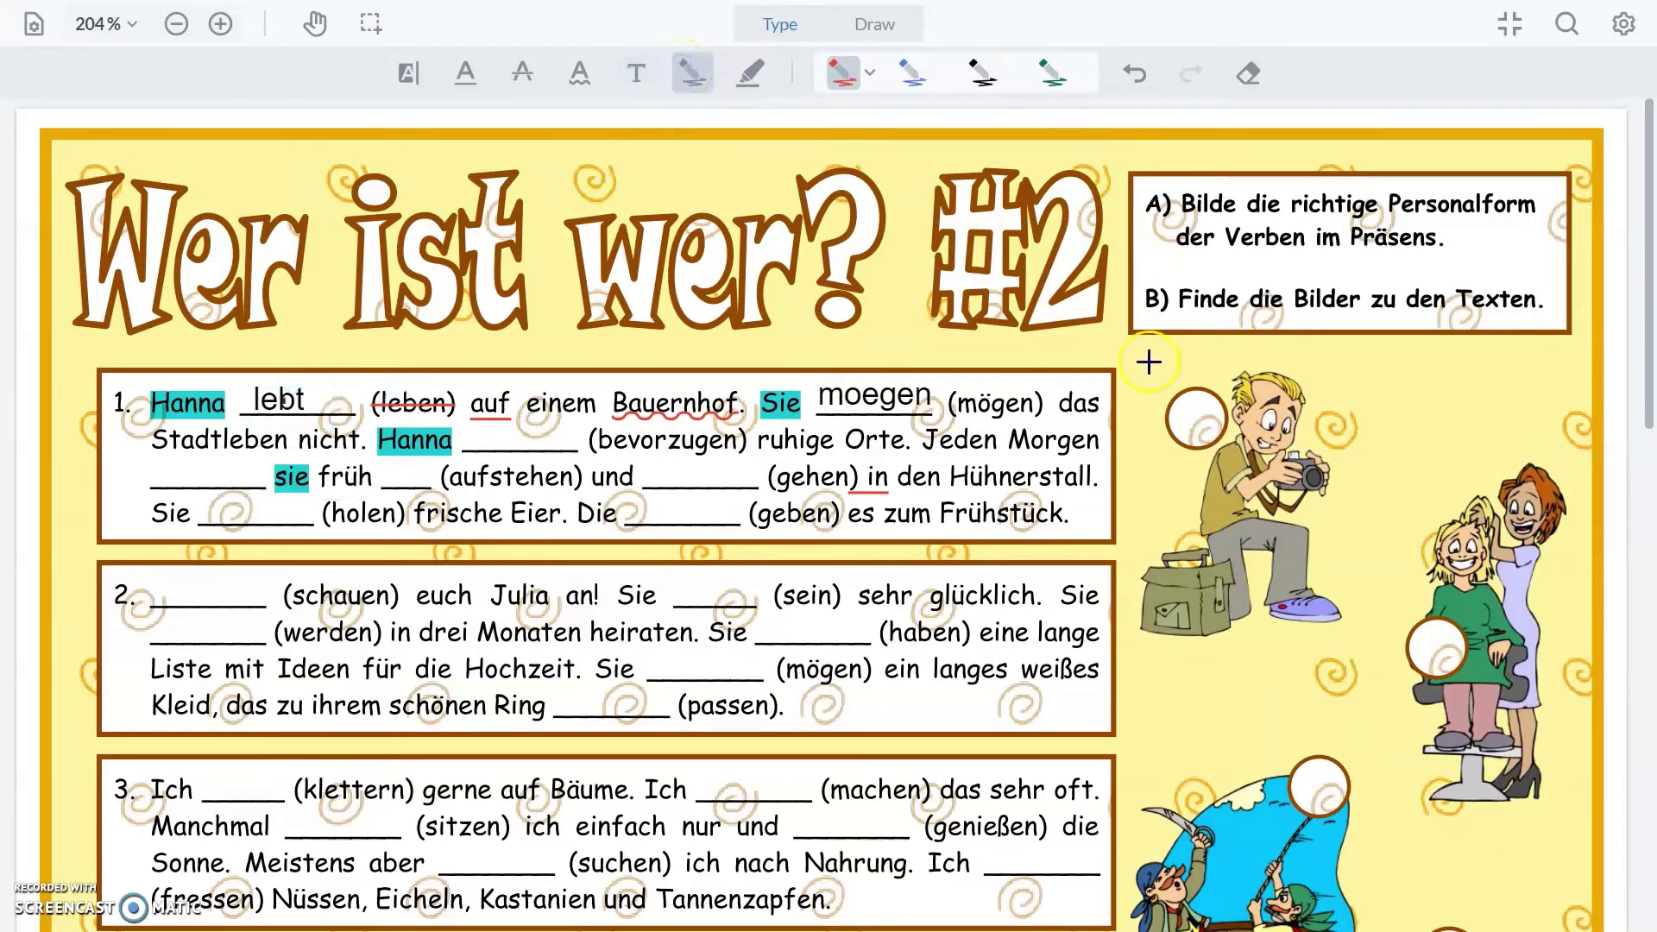
drag(1383, 394, 1389, 473)
mouse_move(1462, 352)
mouse_down()
mouse_move(1375, 427)
mouse_move(1484, 414)
mouse_up()
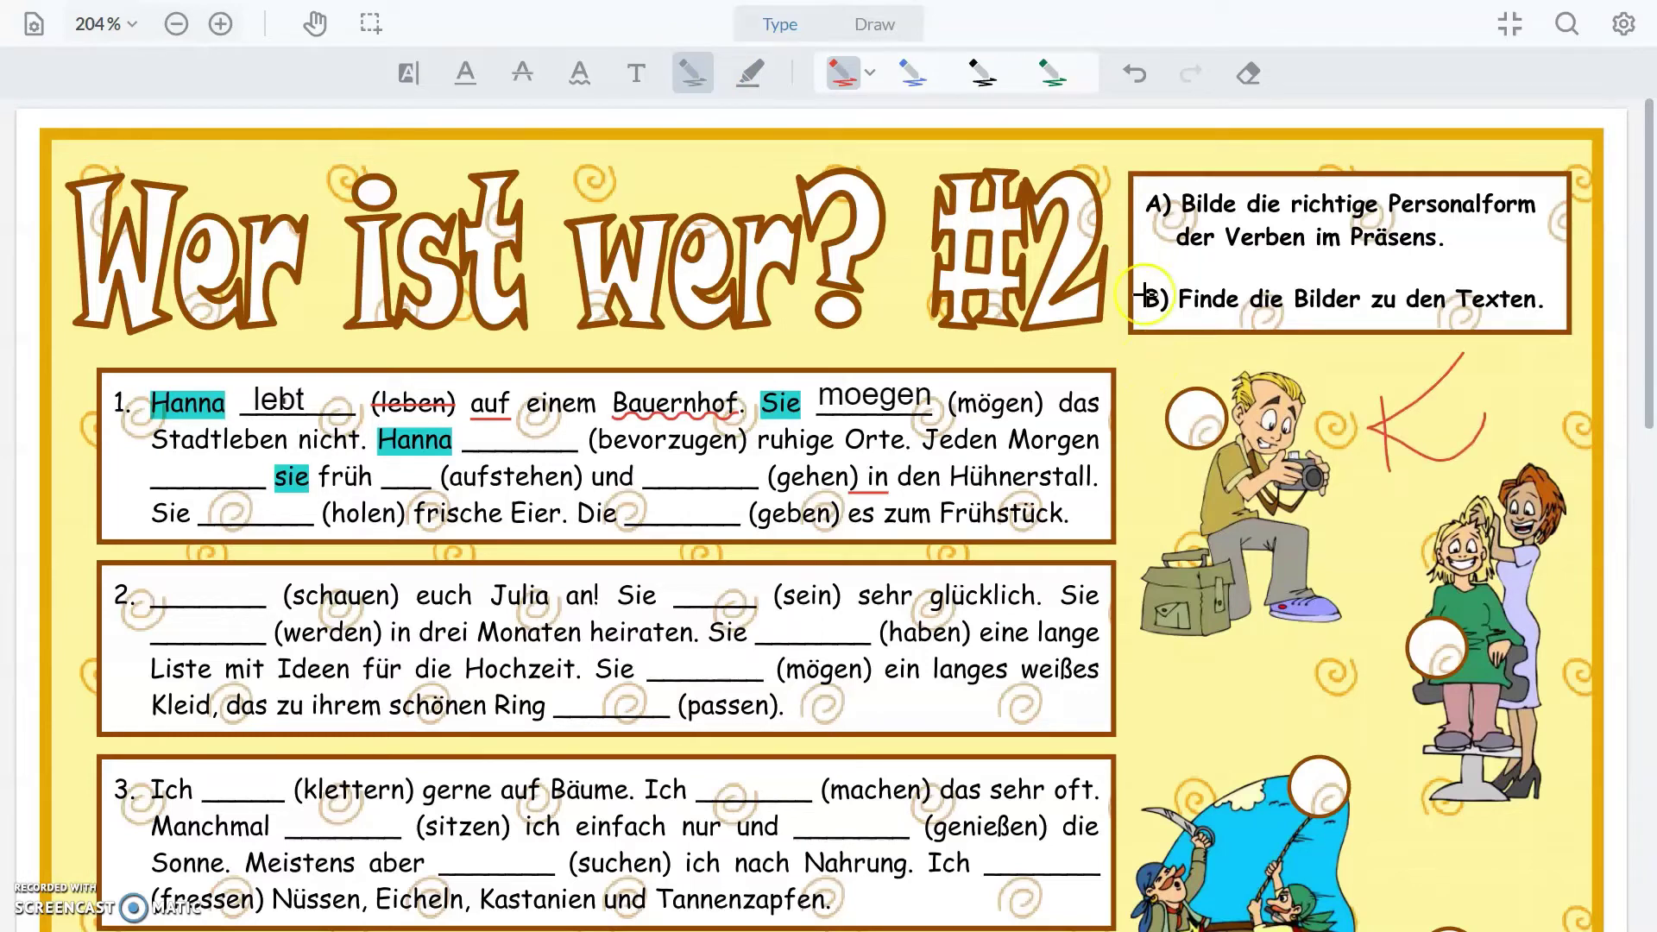
click(747, 82)
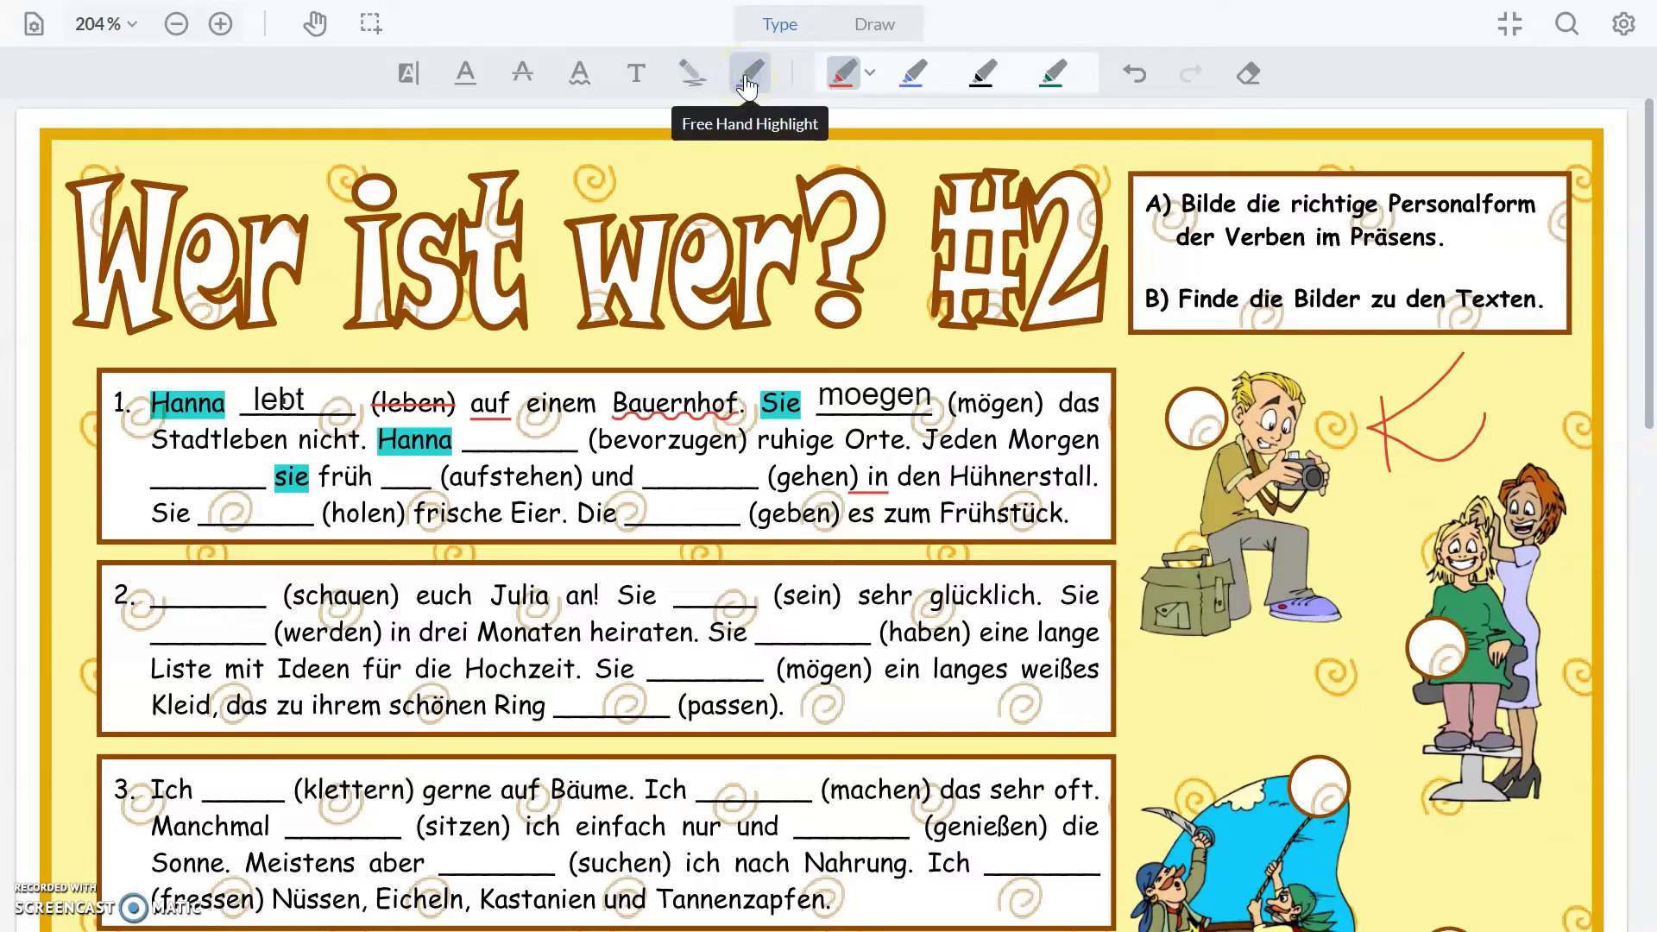
drag(824, 441, 916, 445)
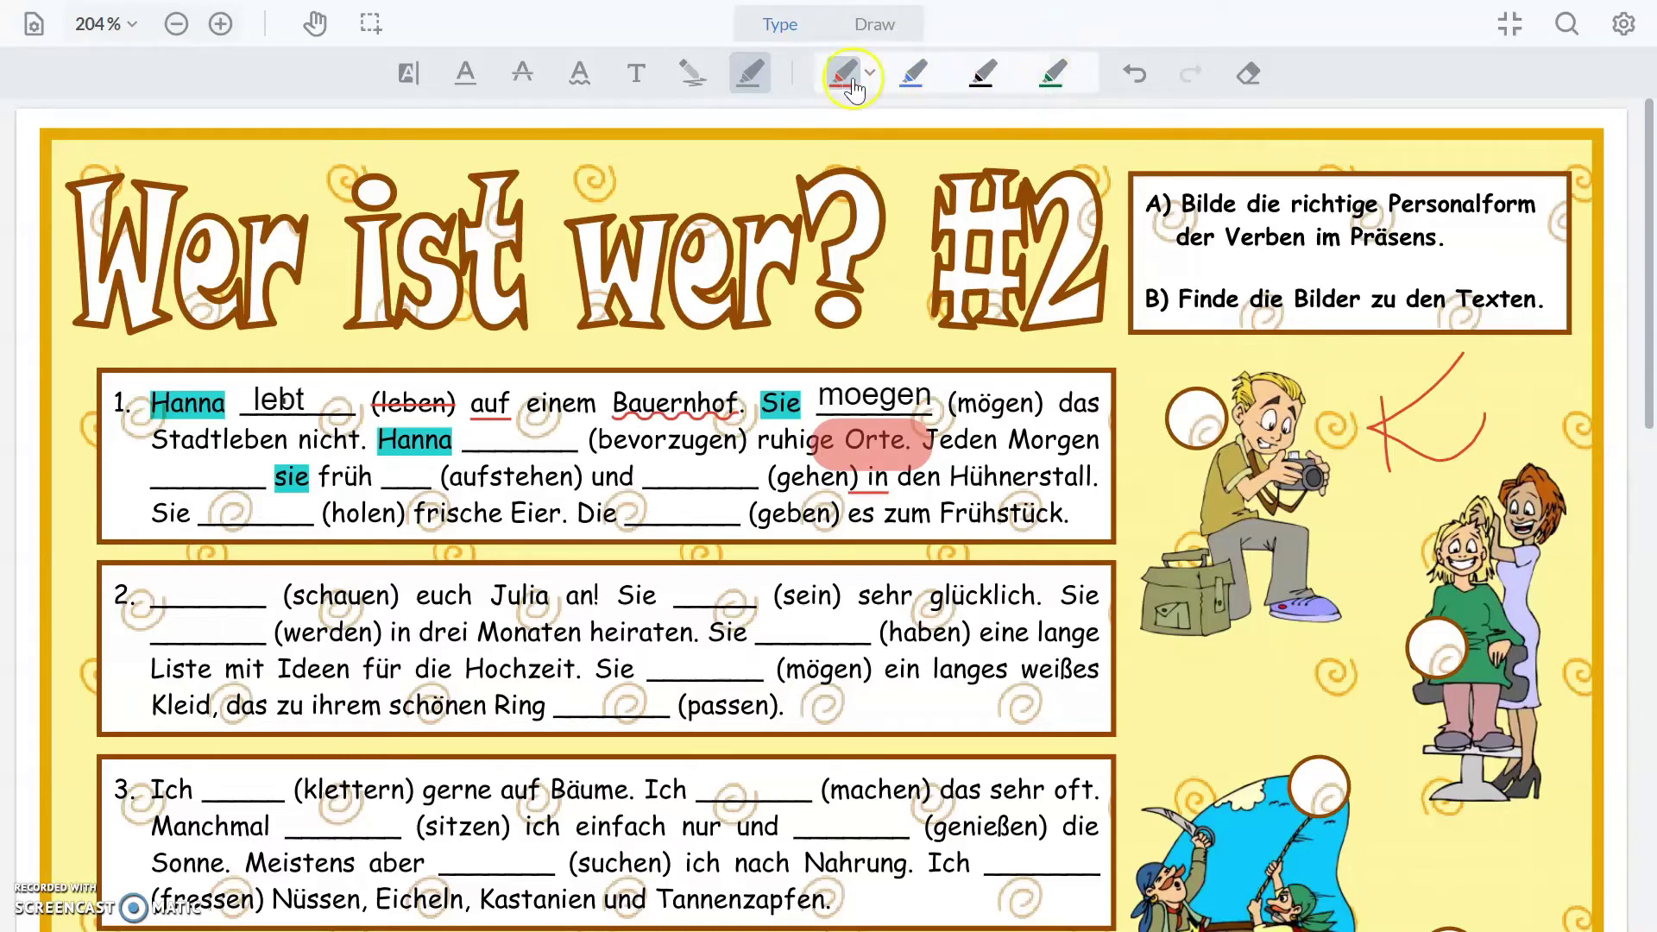
- Browse the Draw tab tools, switch back to Type, and scroll the annotated worksheet
click(882, 26)
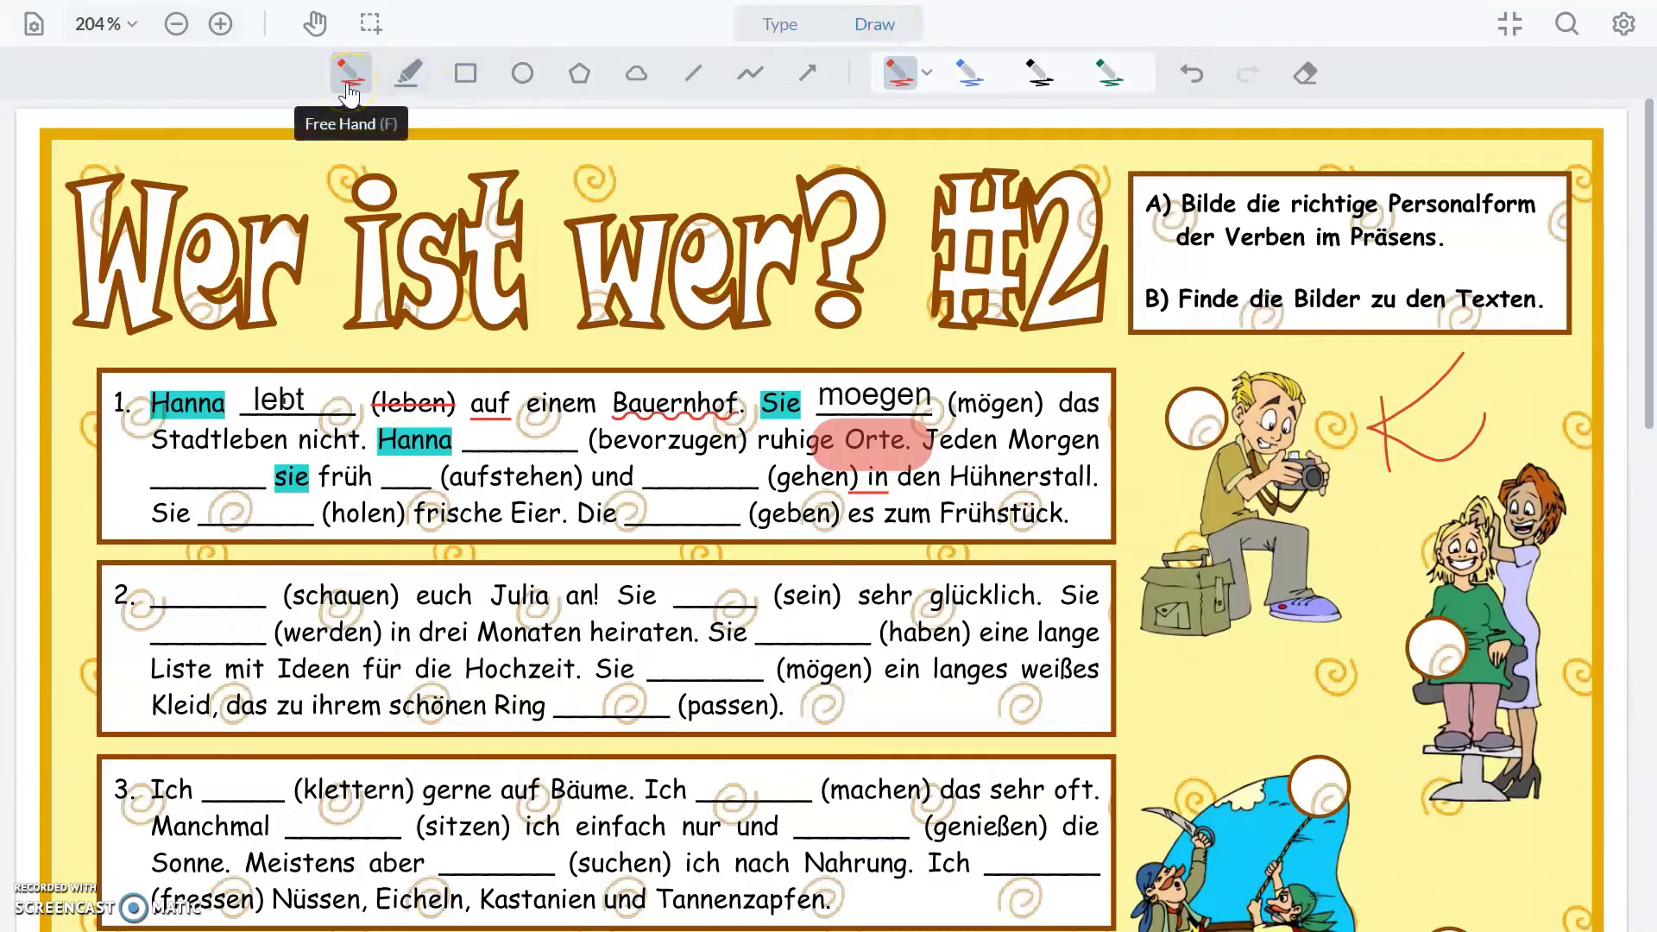
click(403, 82)
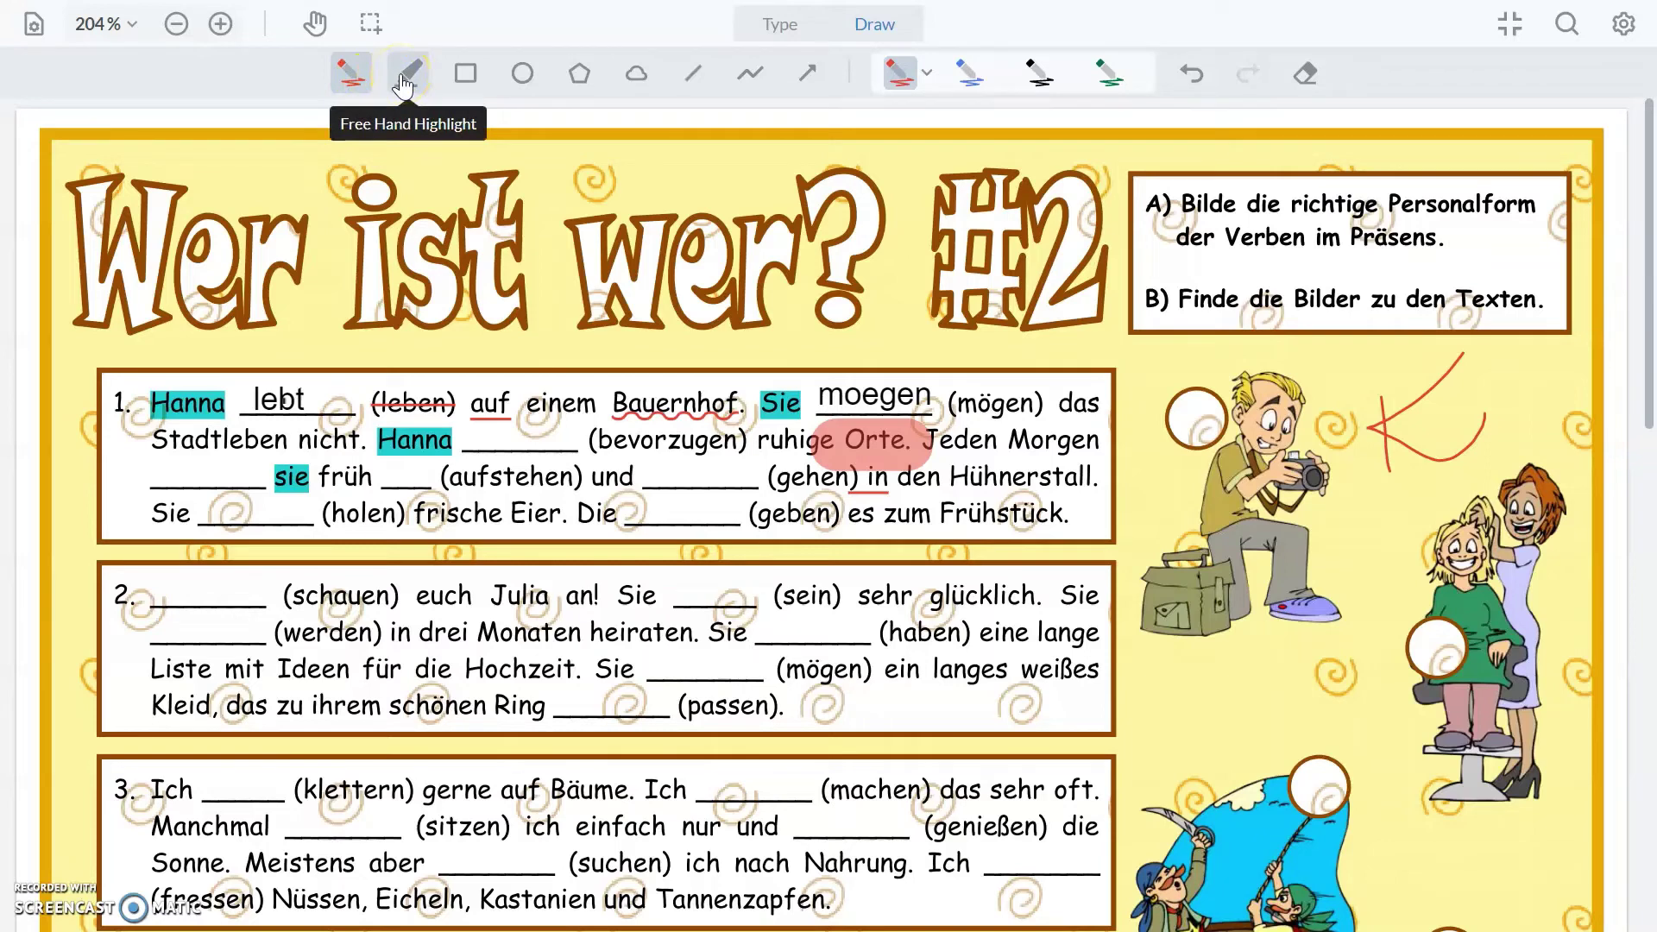
click(490, 80)
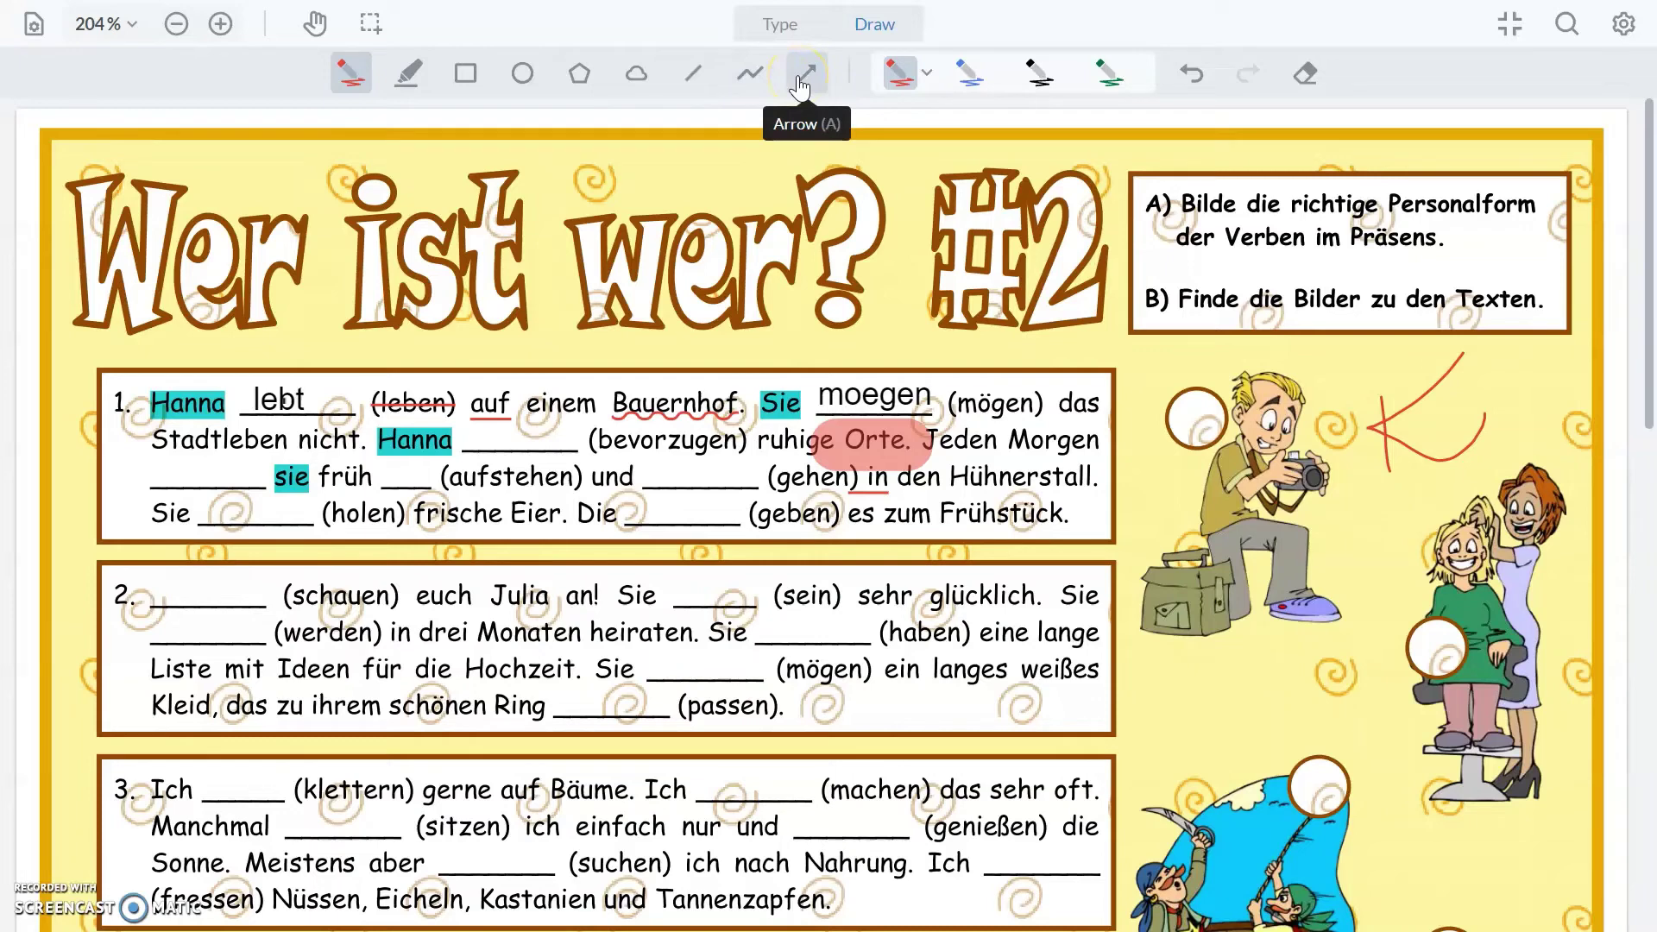
click(776, 28)
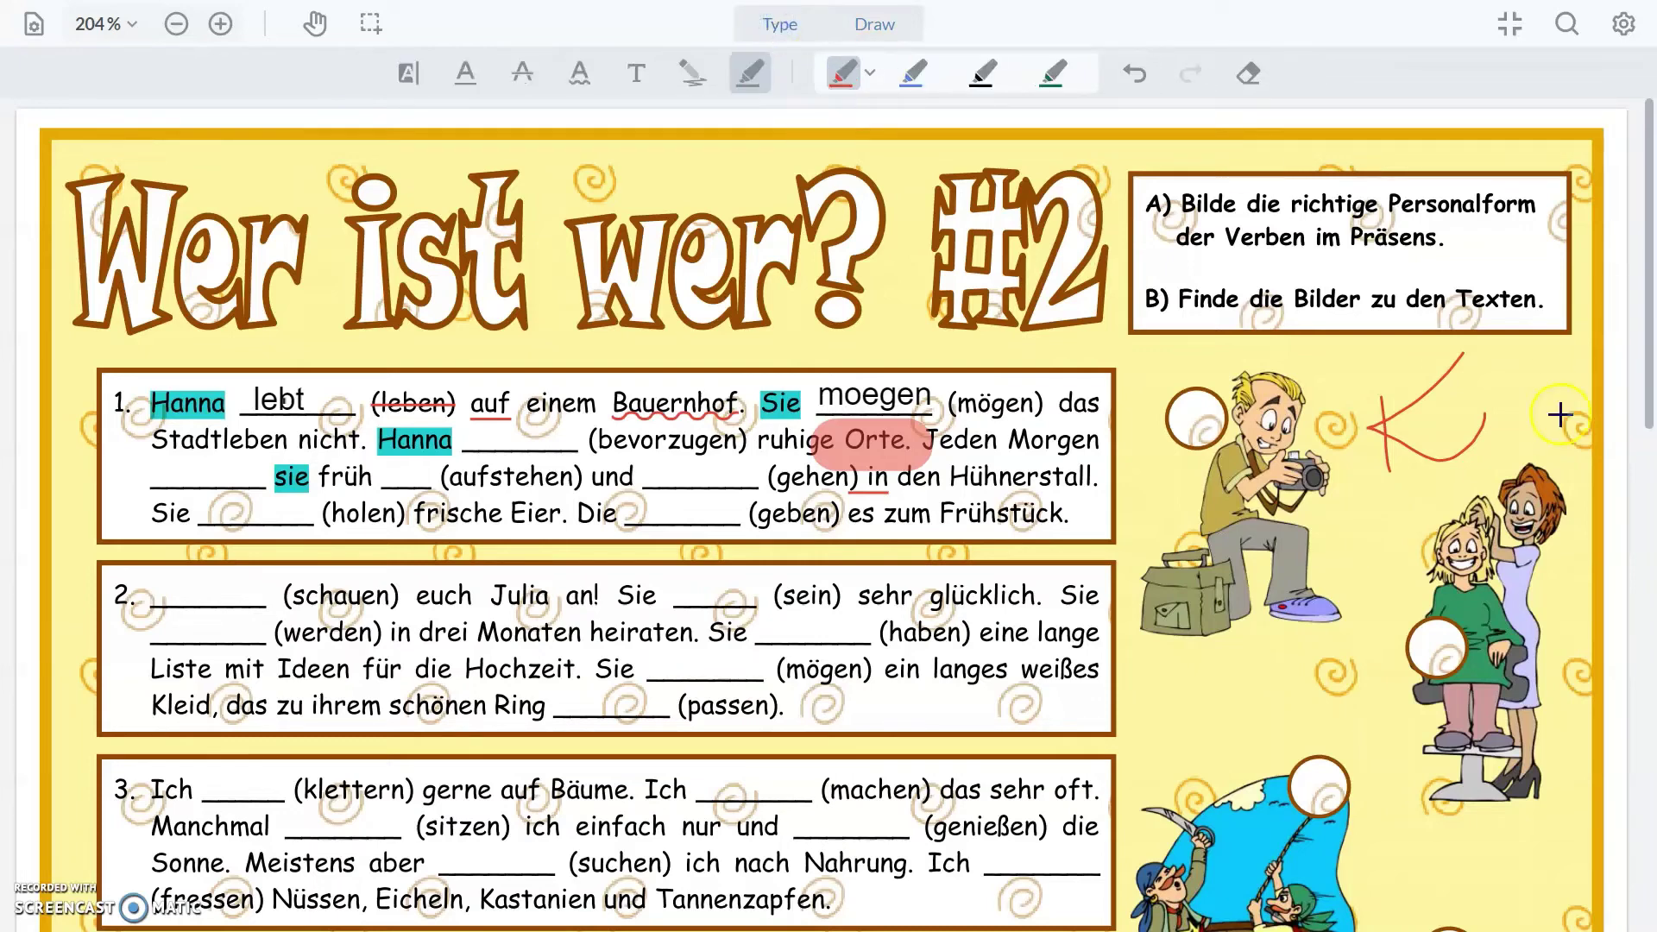
mouse_move(1648, 339)
mouse_down()
mouse_move(1644, 750)
mouse_move(1637, 324)
mouse_up()
click(1509, 23)
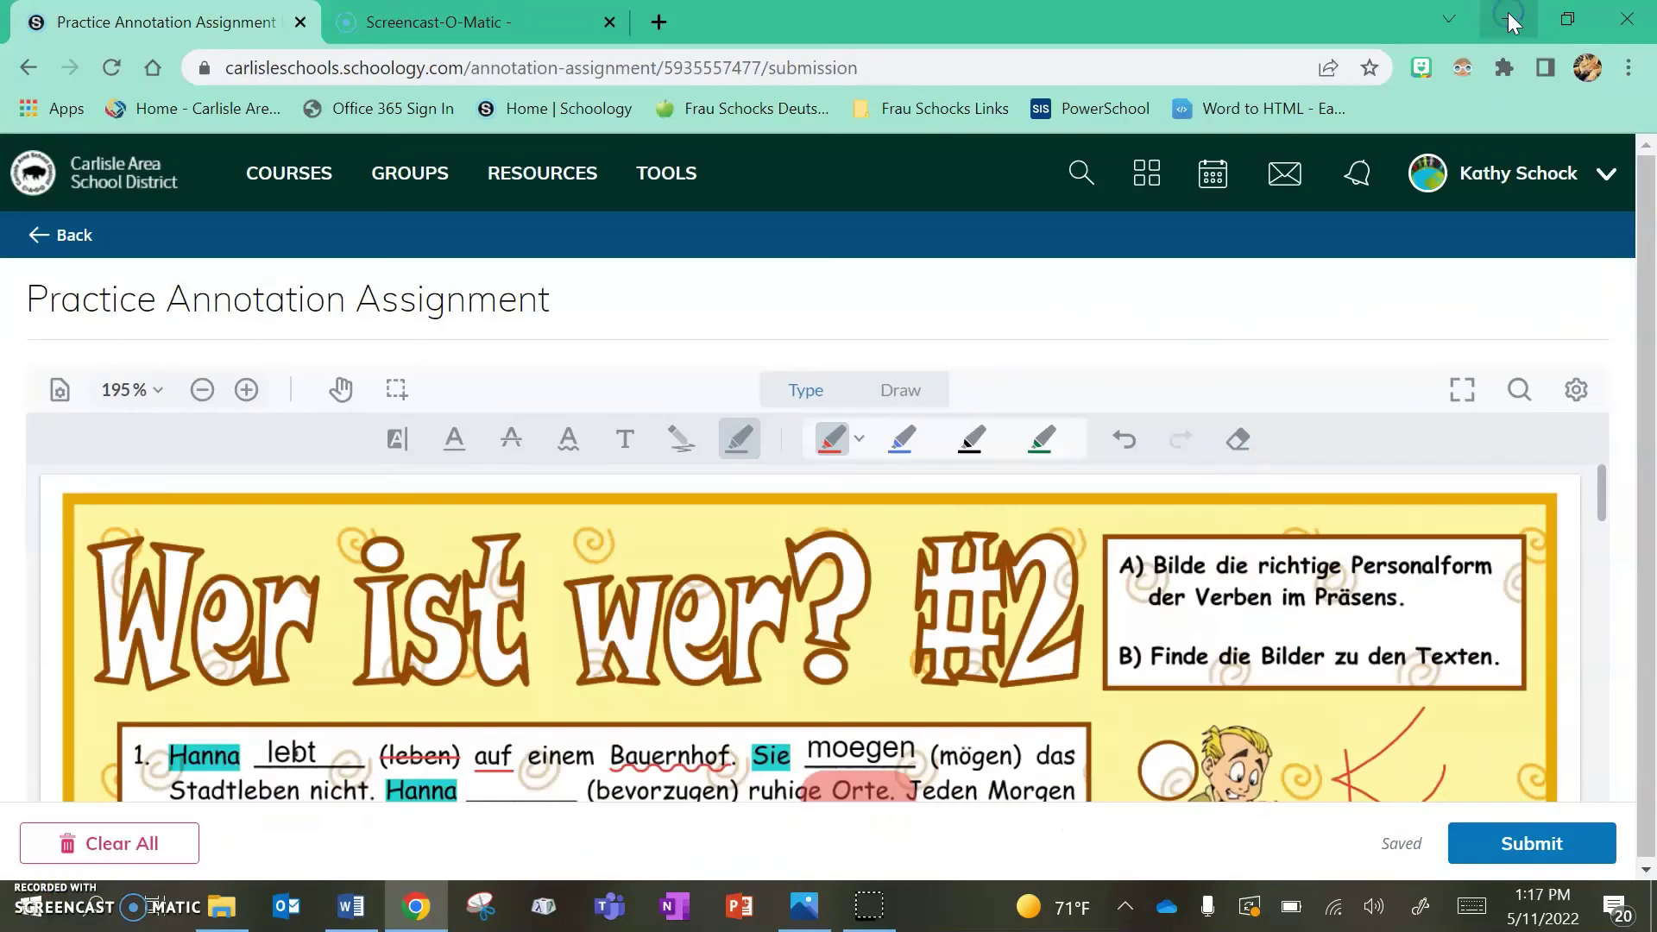